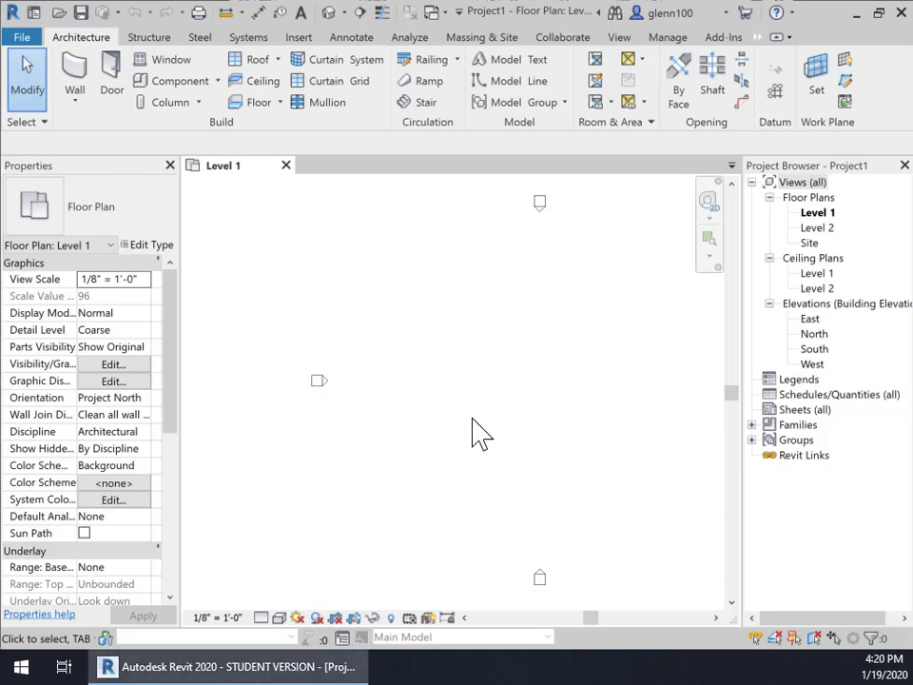
Step: Save the project in the Site Model folder as ARCH5354_SP20_A01_SiteModel_2020-01-19
middle_drag(496, 420, 422, 414)
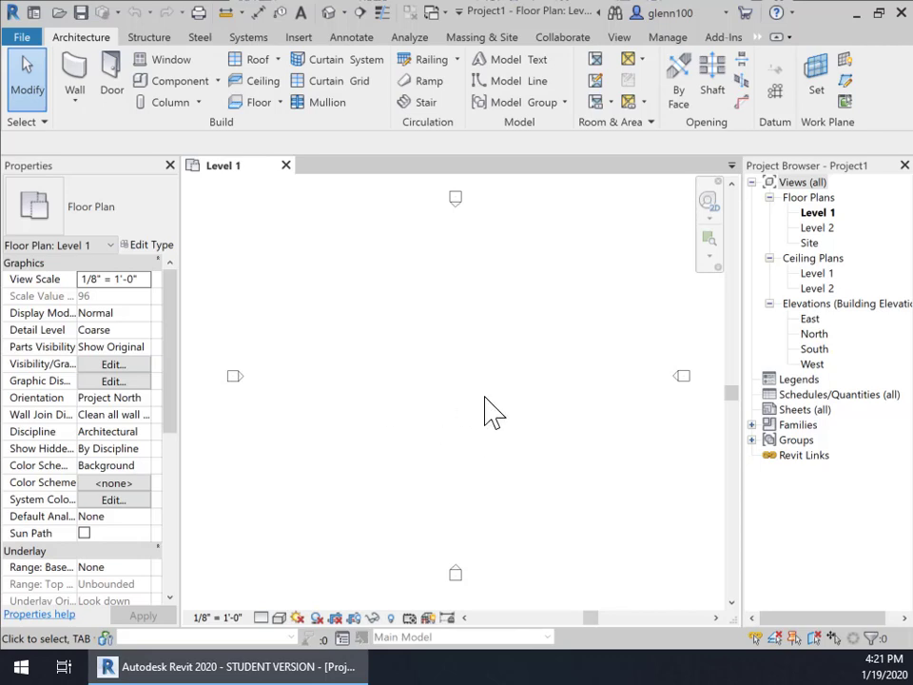
click(23, 40)
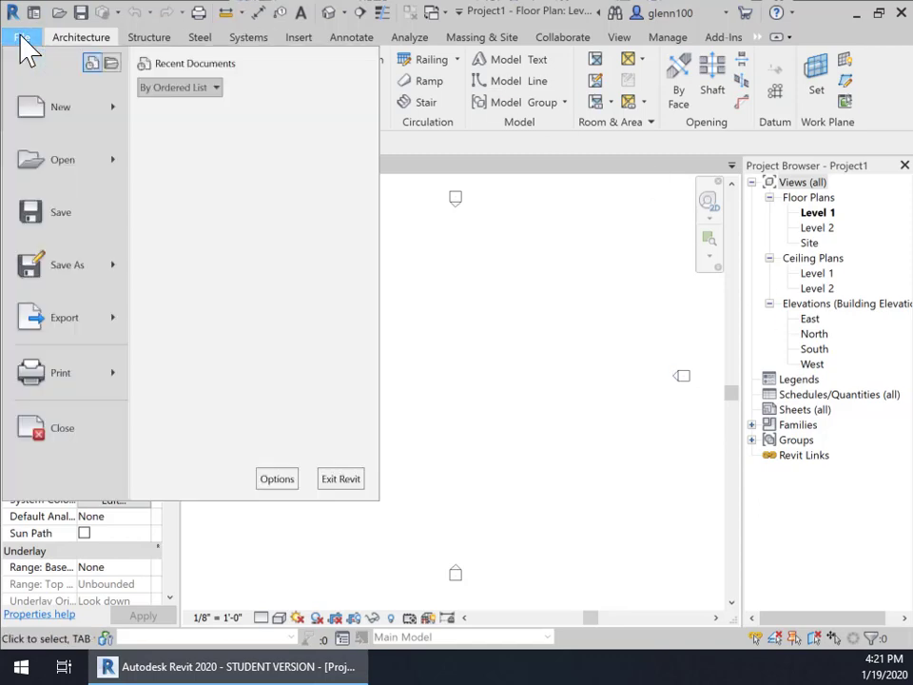
click(73, 213)
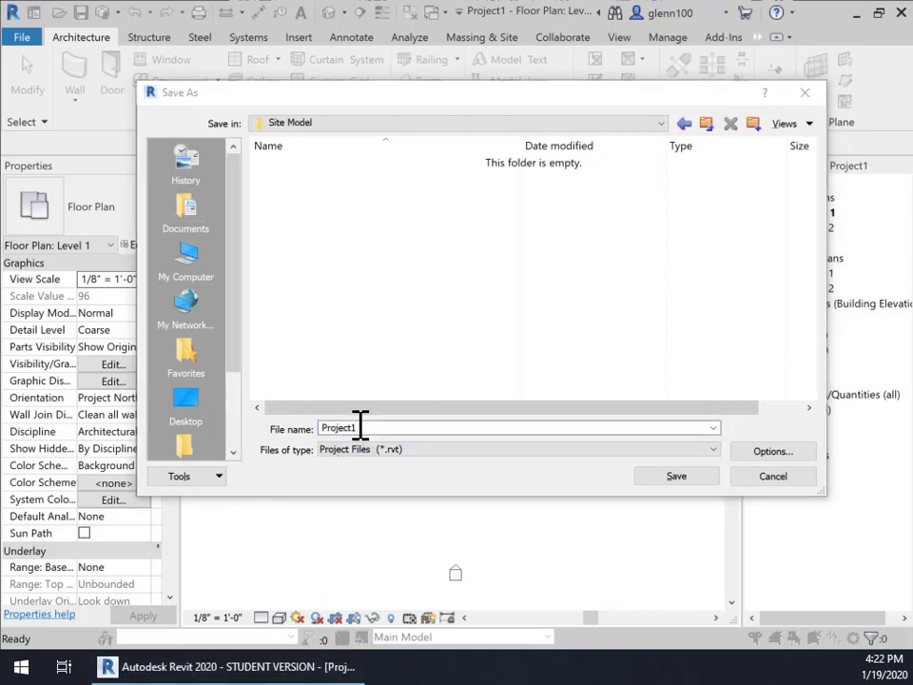
drag(362, 427, 320, 425)
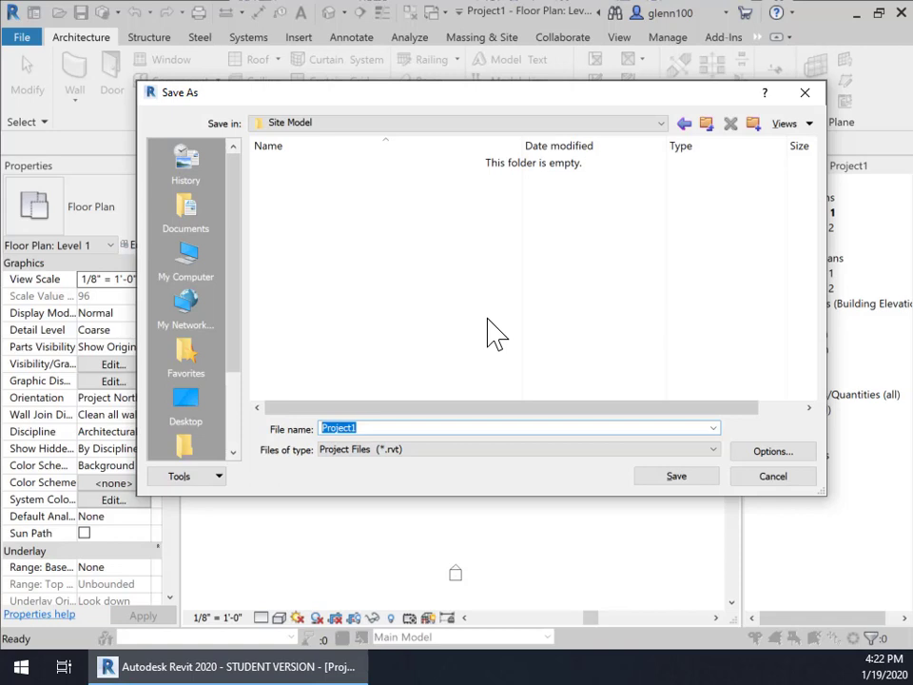
text(ARC)
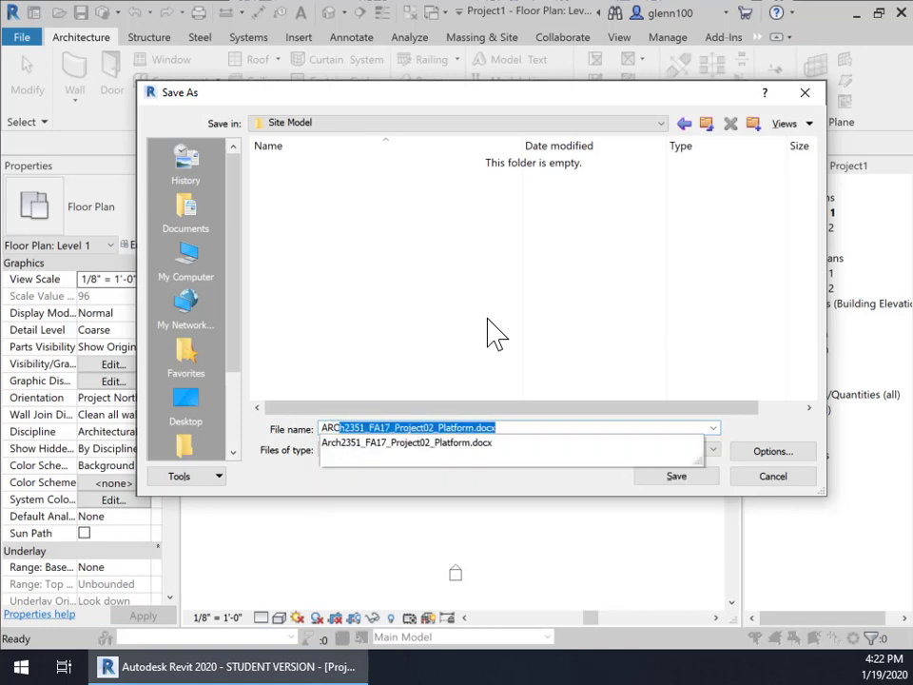
text(HI)
key(BackSpace)
key(BackSpace)
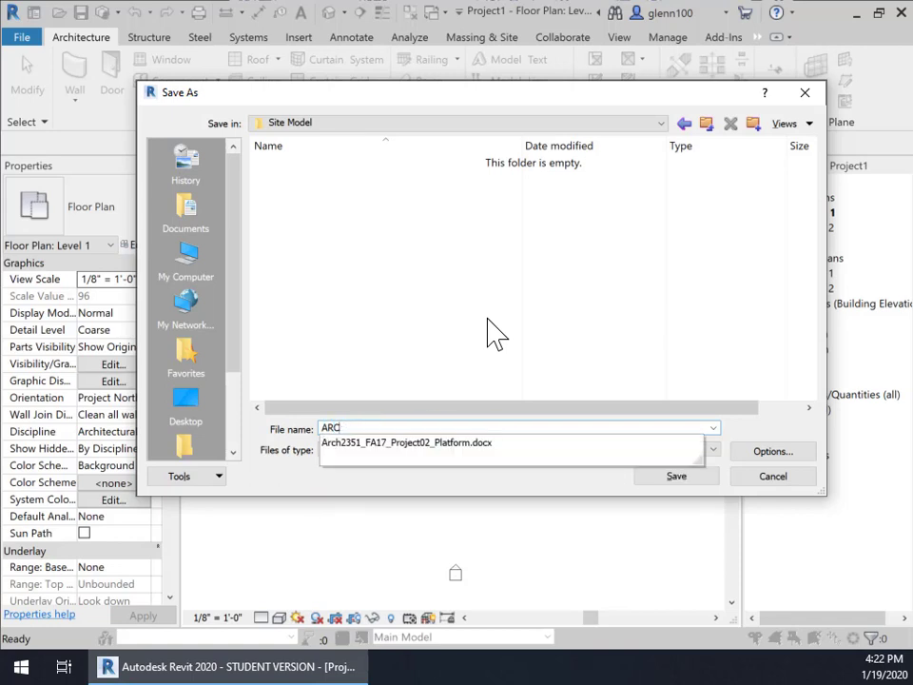
text(H)
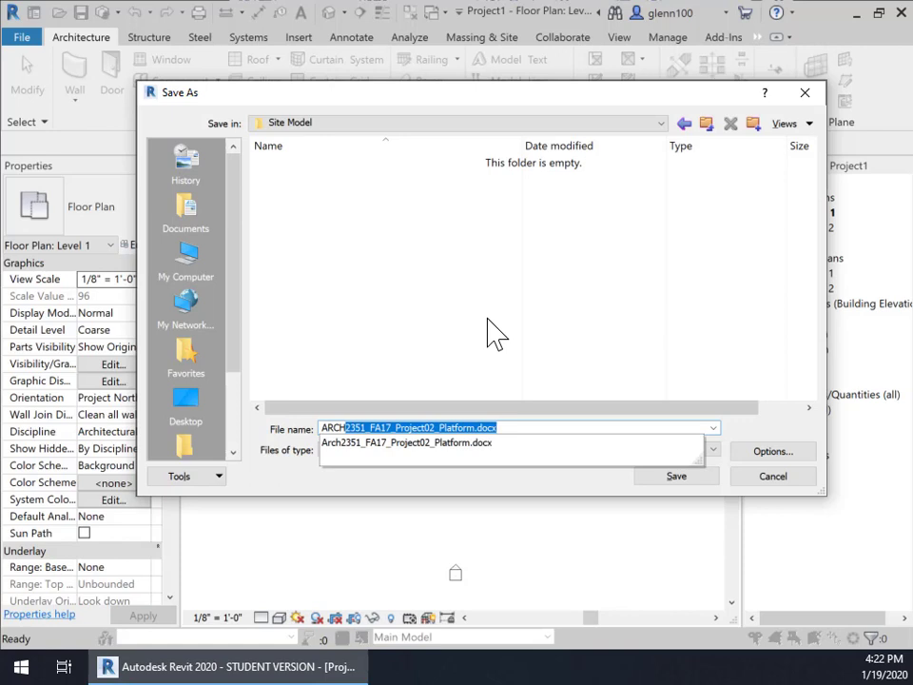
text(5354_SP20_A01_S)
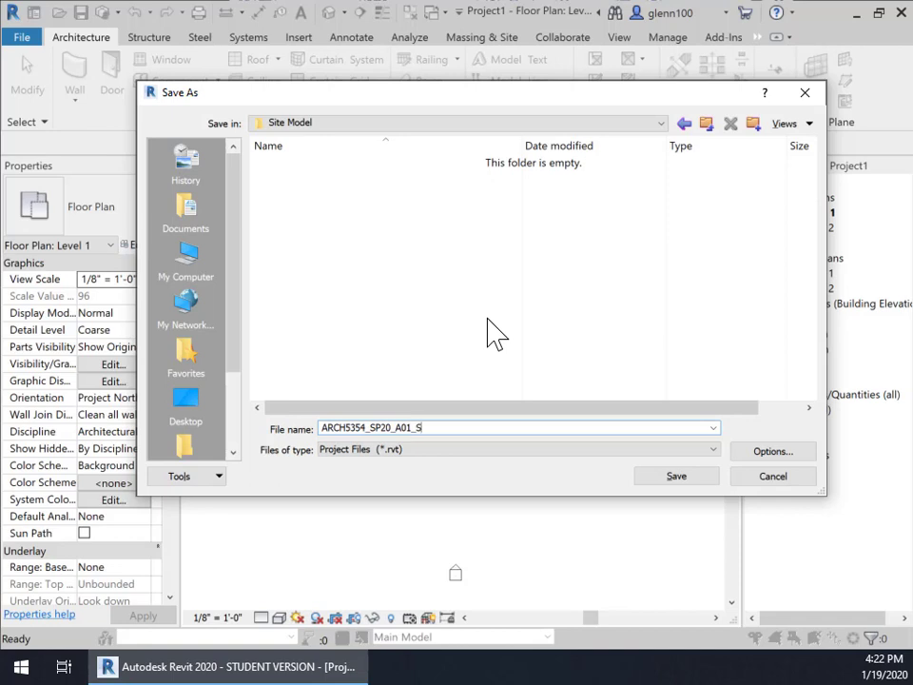
text(Mod)
text(020-01-19)
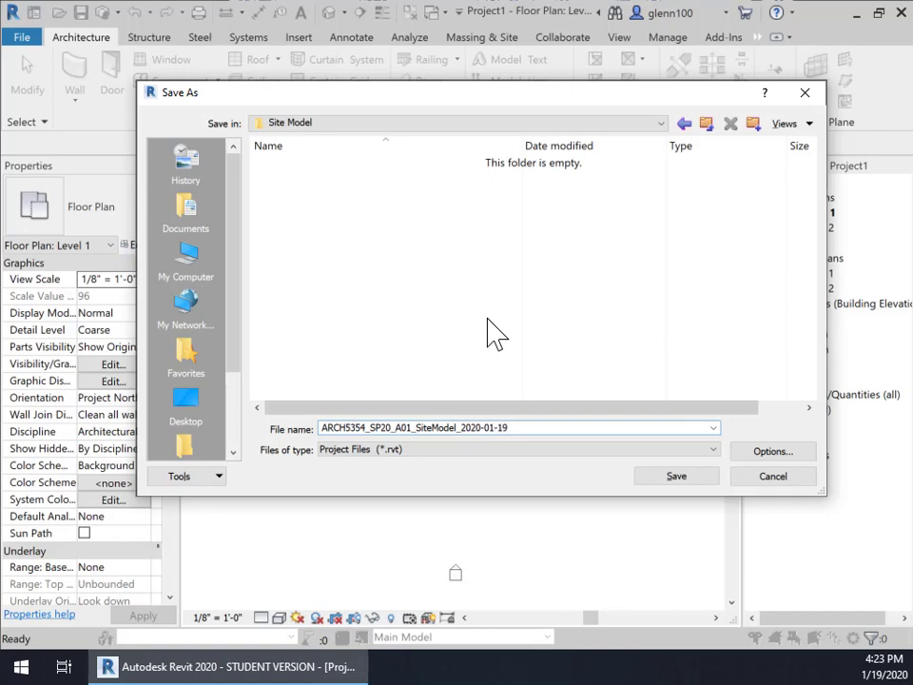
key(Return)
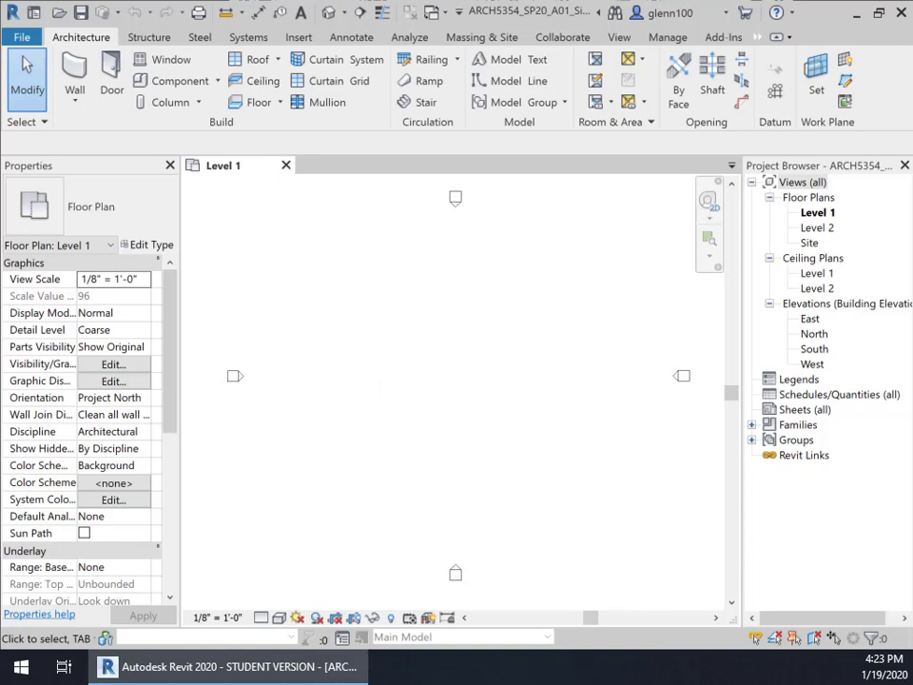
Step: In the project information, set the organization name to "ARCH 5354" and the organization description to "A01 - Site Model"
click(667, 41)
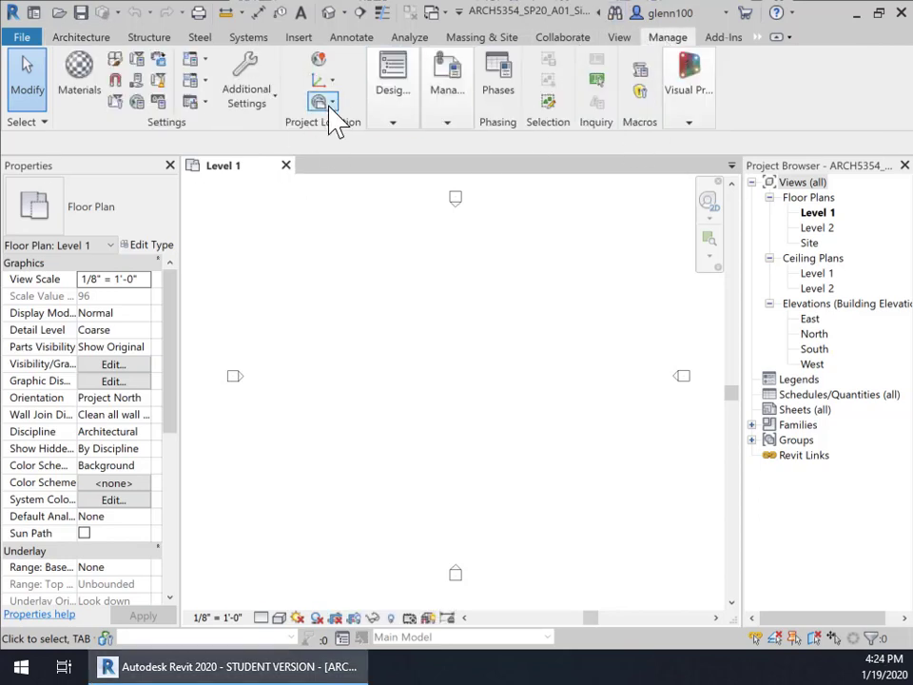
click(333, 105)
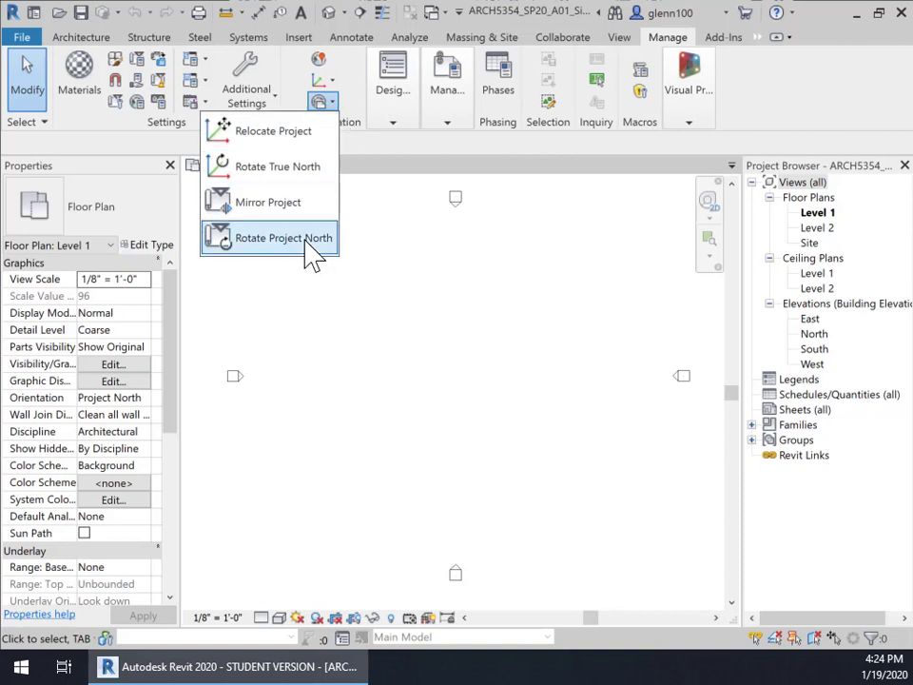
click(393, 283)
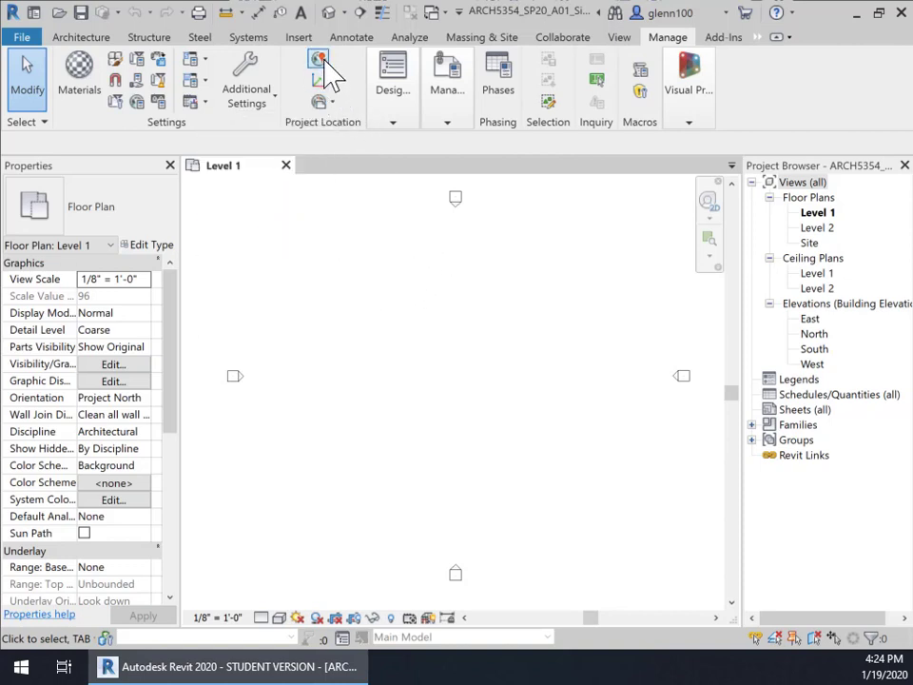
click(266, 109)
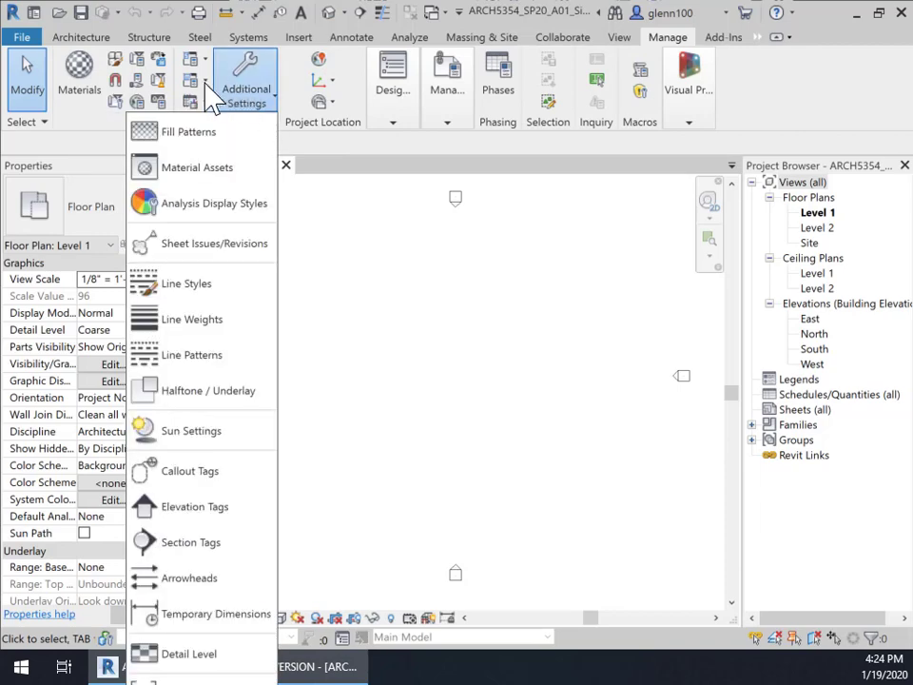
click(120, 105)
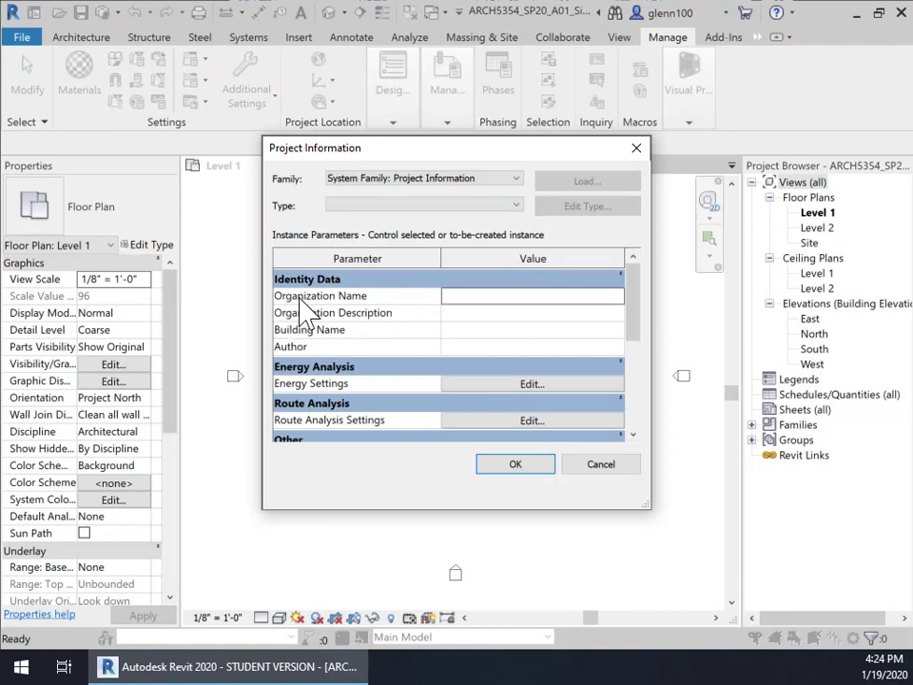
click(459, 298)
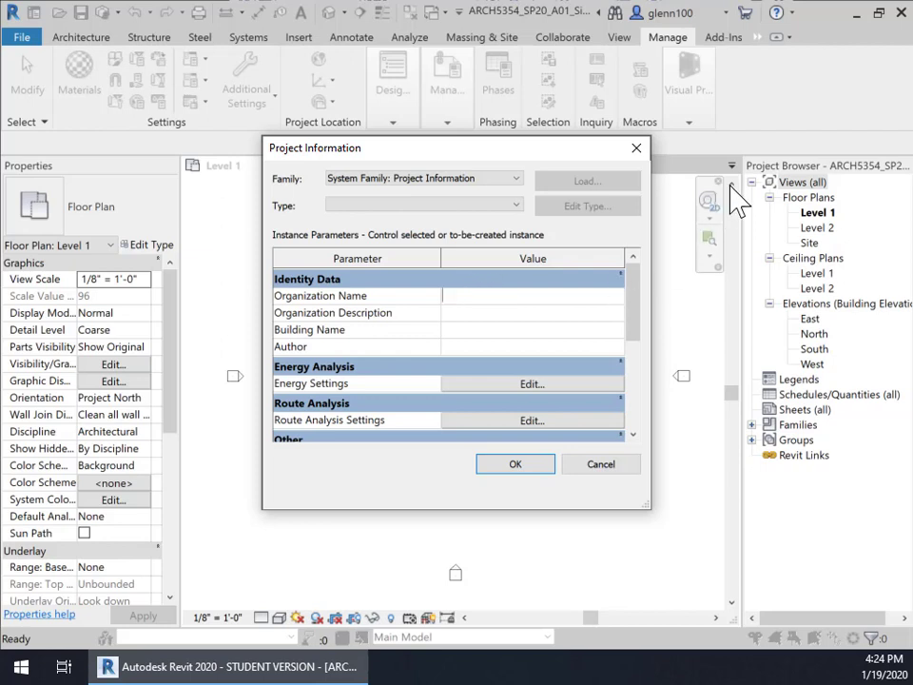
text(ARCh)
key(BackSpace)
text(H 5354)
click(461, 313)
text(A01 - Site Model)
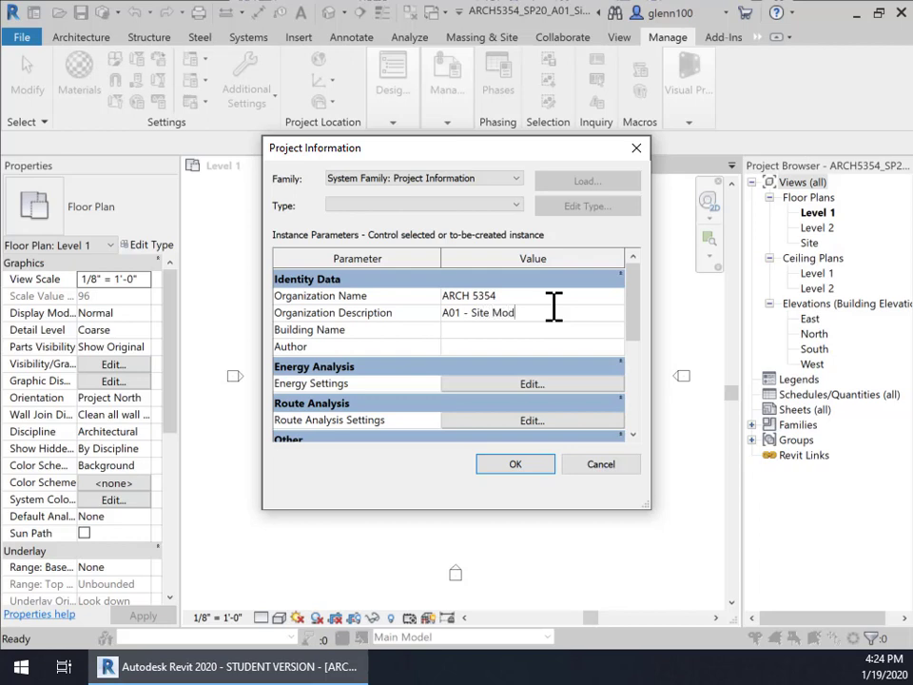
Step: Set the building name to "Design Studio Project" and enter the author's full name
click(465, 330)
text(Proj)
key(BackSpace)
key(BackSpace)
key(BackSpace)
text(Design Studio Projec)
click(463, 347)
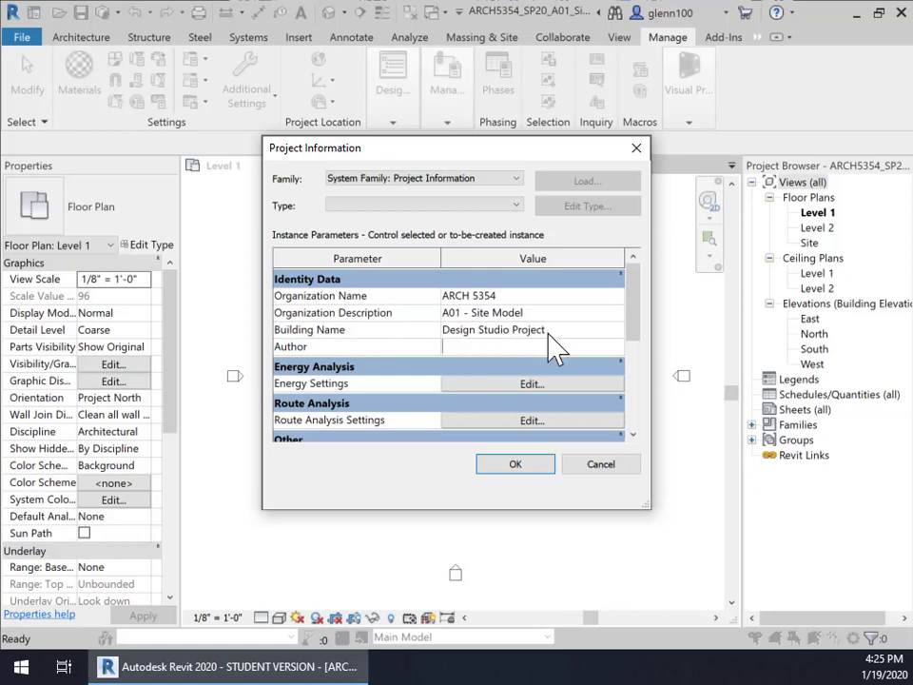
text(Glenn Hill)
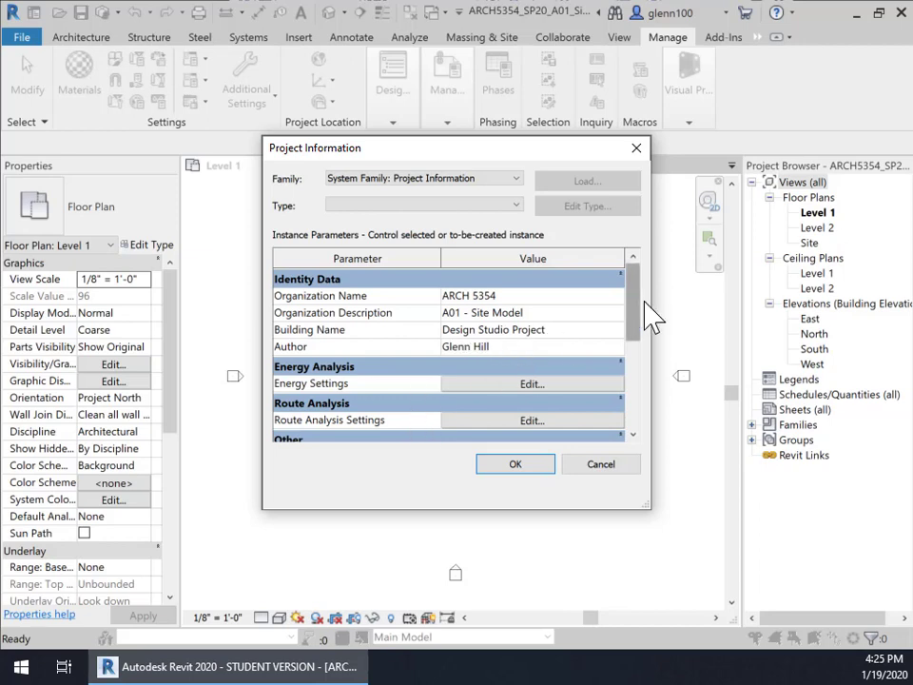
Step: Review the energy settings within the project information and close them
drag(640, 306, 632, 337)
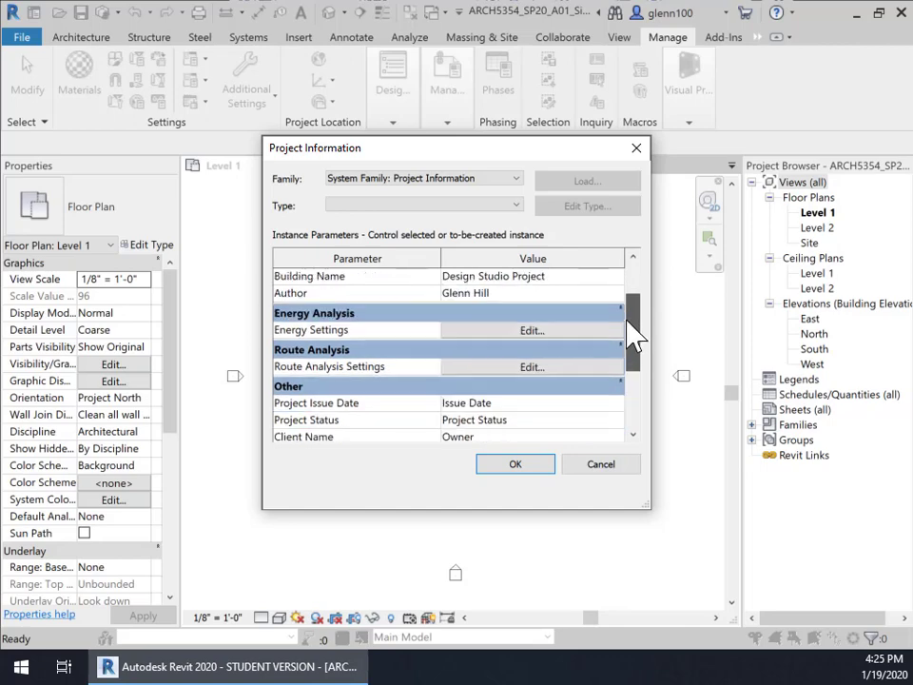
click(524, 331)
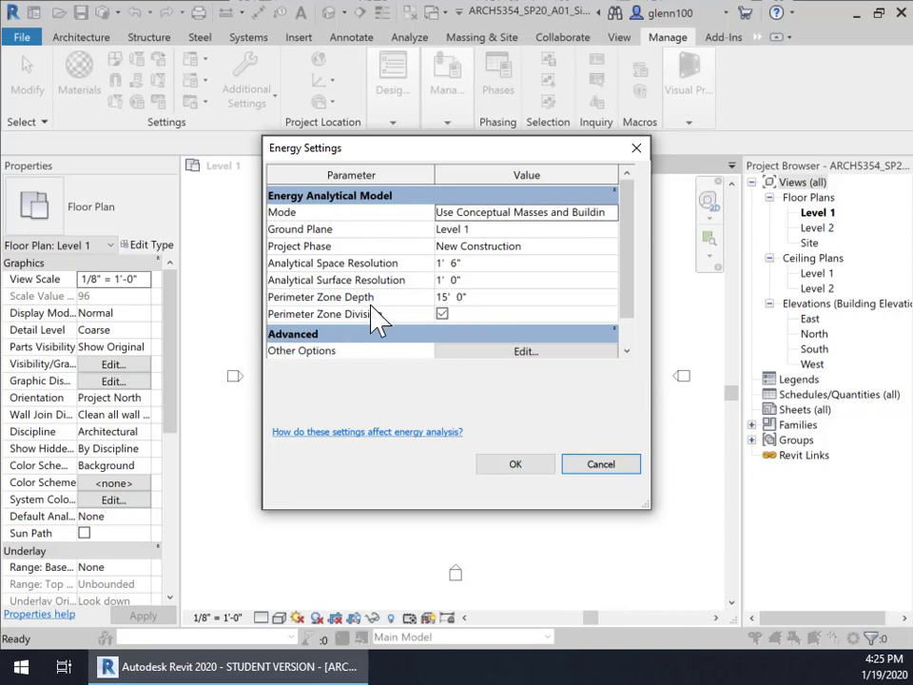
click(514, 465)
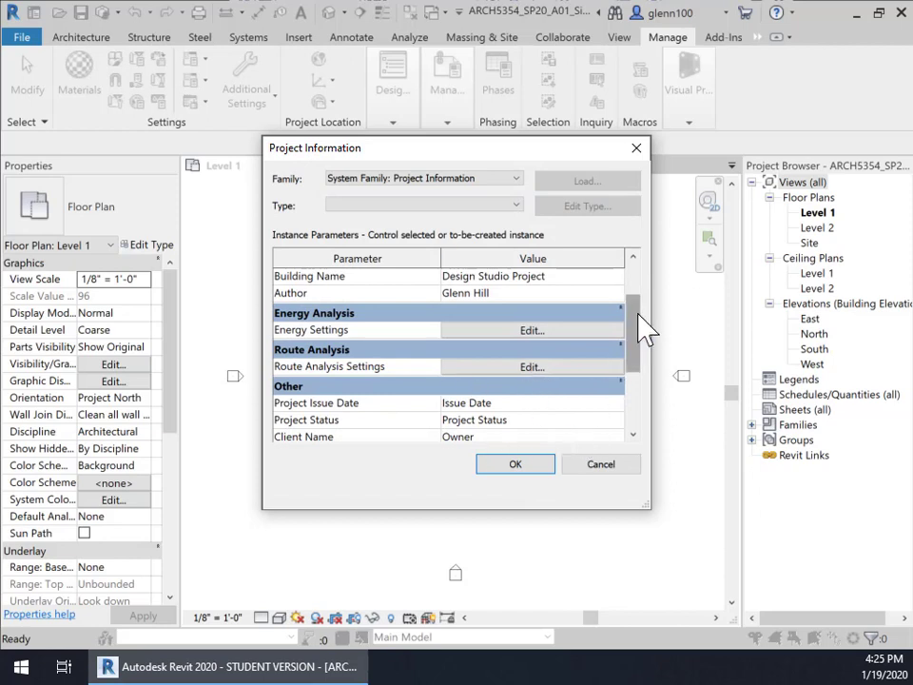
Step: Replace the placeholder client name in the project information with the client's full name
drag(638, 319, 635, 371)
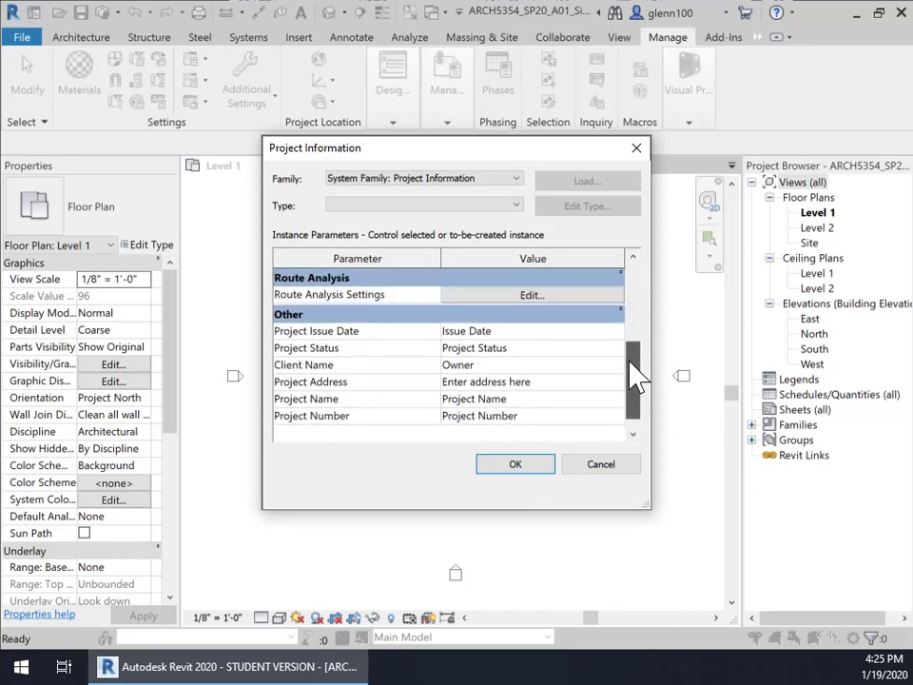
scroll(636, 373, down, 1)
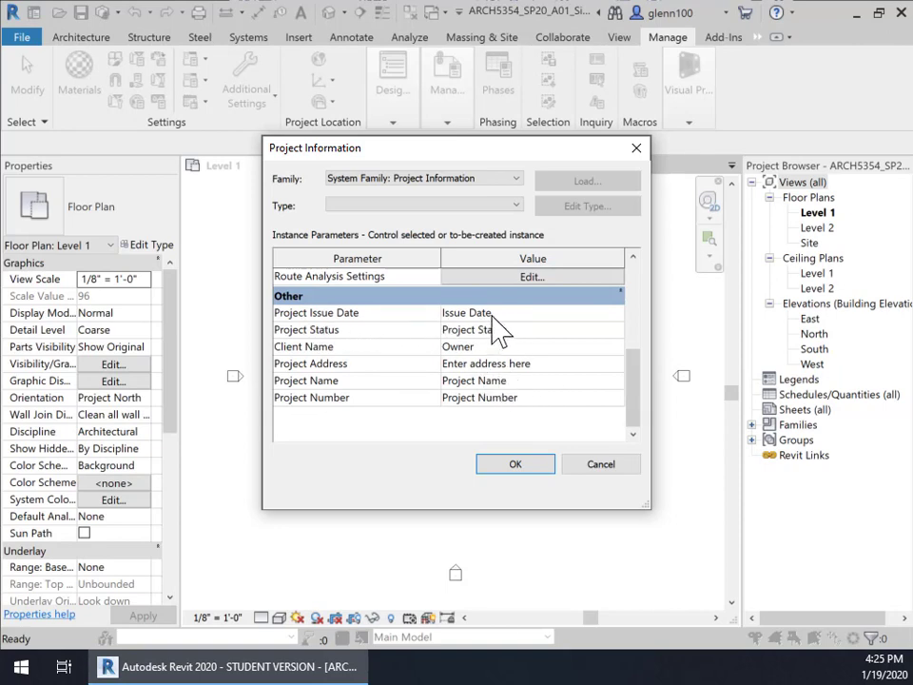
drag(480, 316, 440, 316)
click(507, 330)
click(491, 346)
drag(475, 346, 434, 347)
text(Glenn Hill)
Step: Set the project address to "Texas Tech University"
click(518, 362)
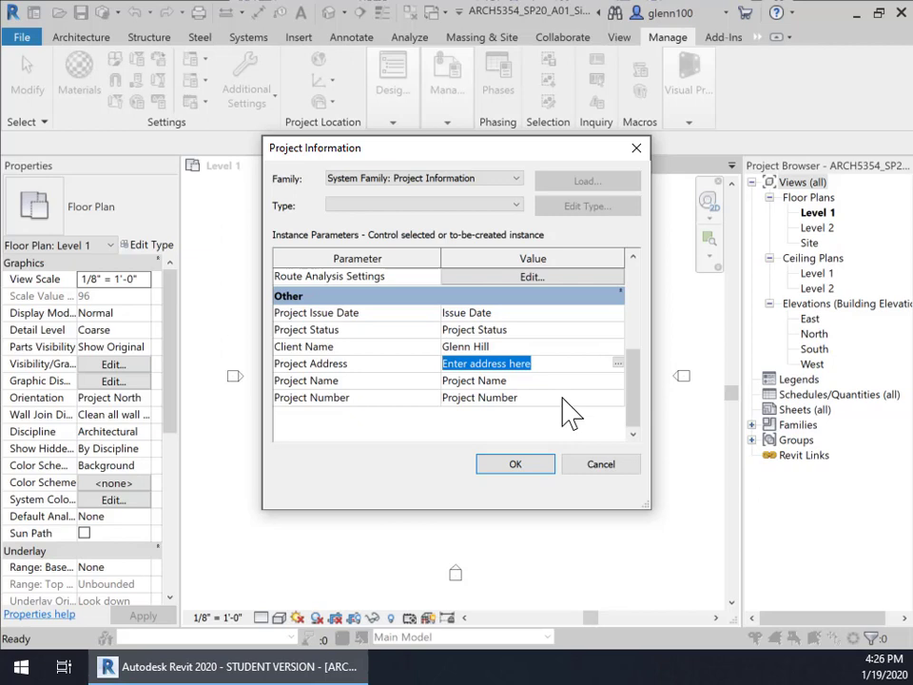
click(549, 369)
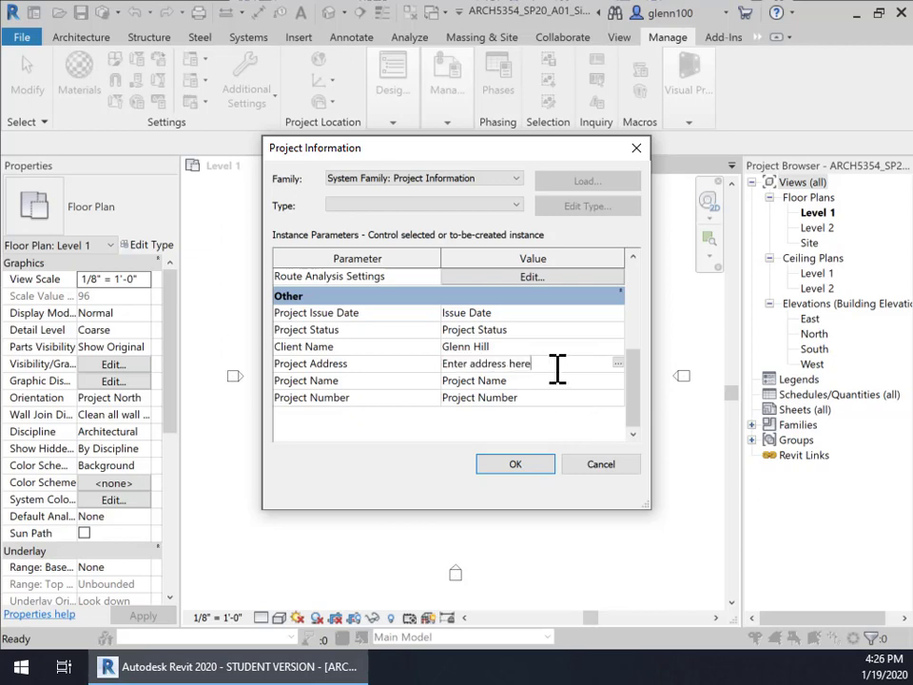
click(616, 363)
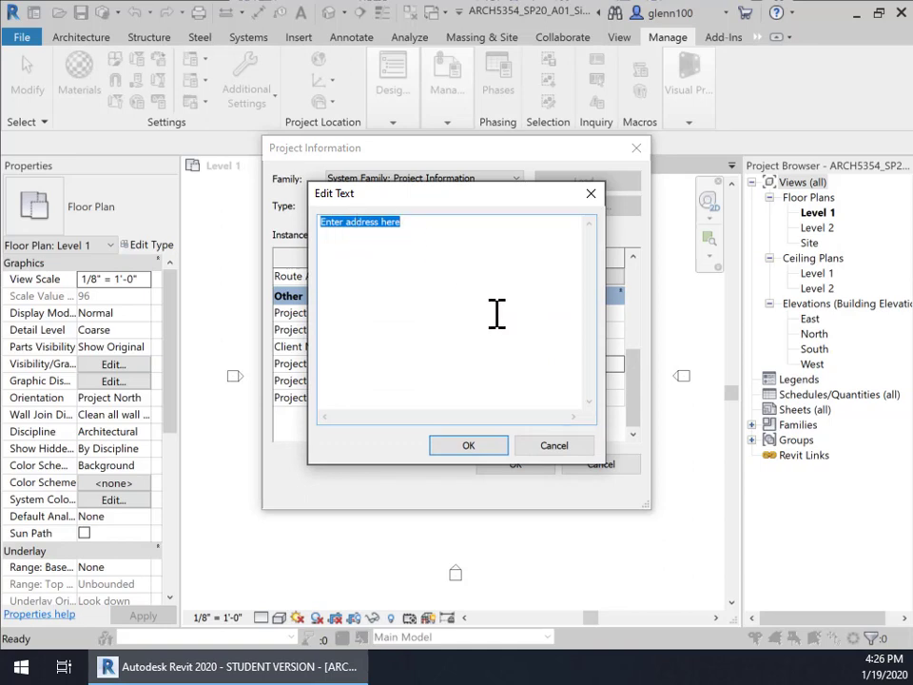
text(Texas)
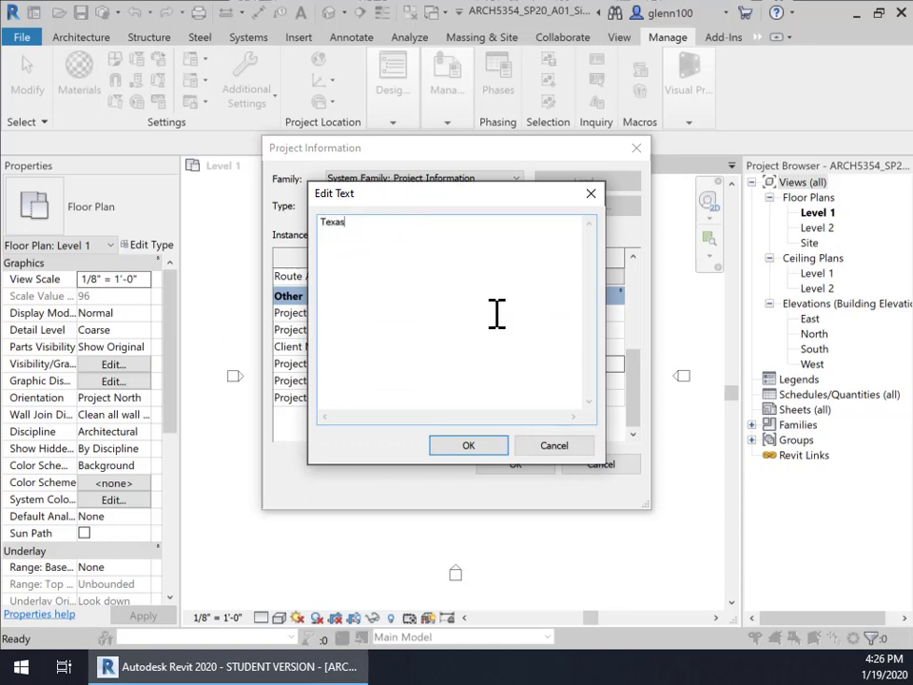
text( Tech University)
click(473, 453)
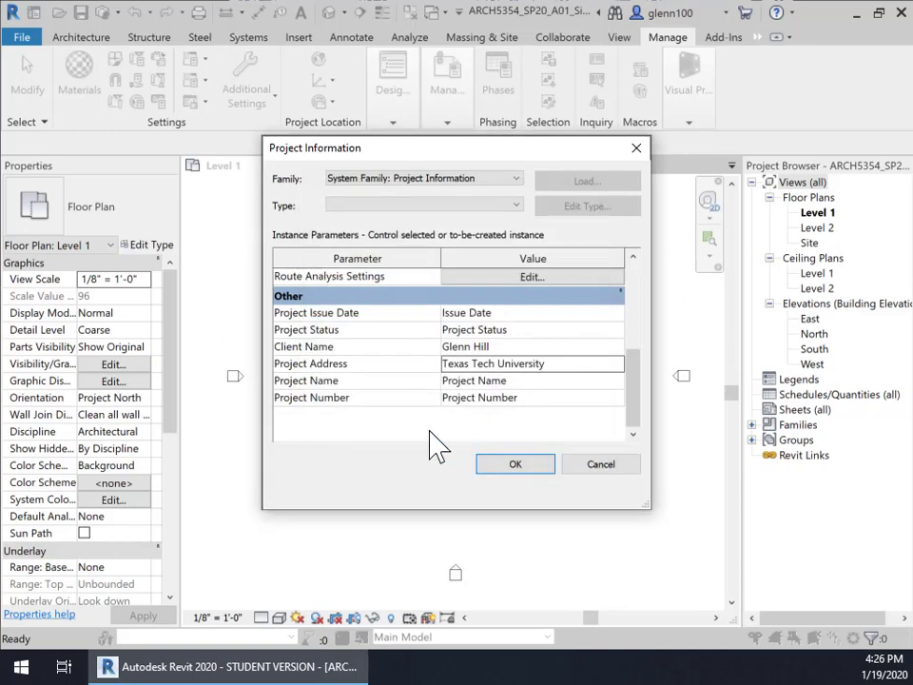
Step: Set the project name to "Studio Project"
click(515, 385)
click(516, 379)
drag(515, 380, 443, 381)
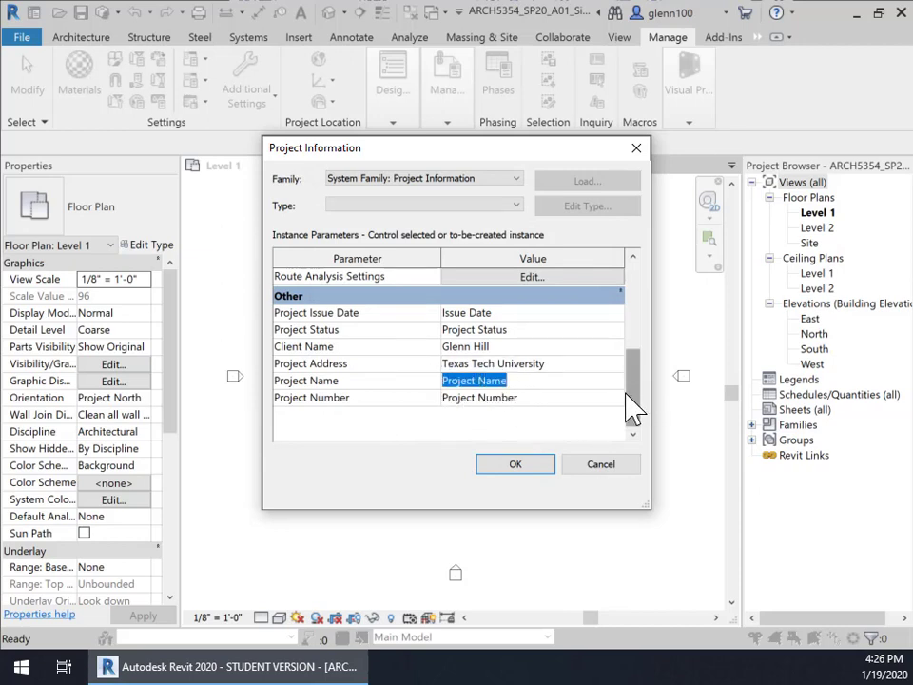
mouse_move(636, 404)
mouse_down()
mouse_move(624, 326)
mouse_move(638, 405)
mouse_up()
text(Stud)
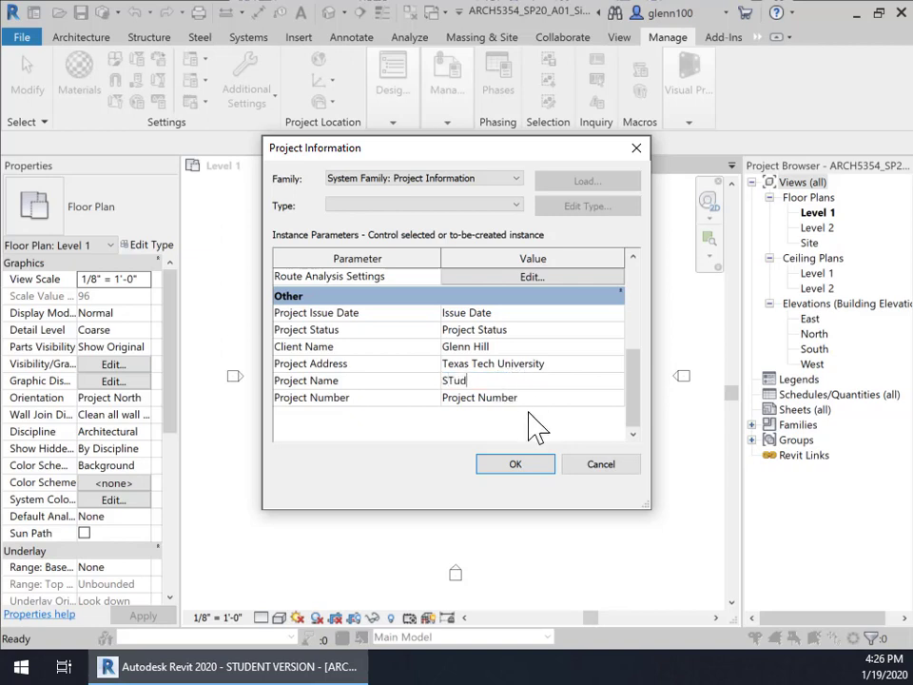
key(BackSpace)
key(BackSpace)
text(udio P)
Step: Set the project number to 001 and accept the project information
drag(529, 398, 426, 399)
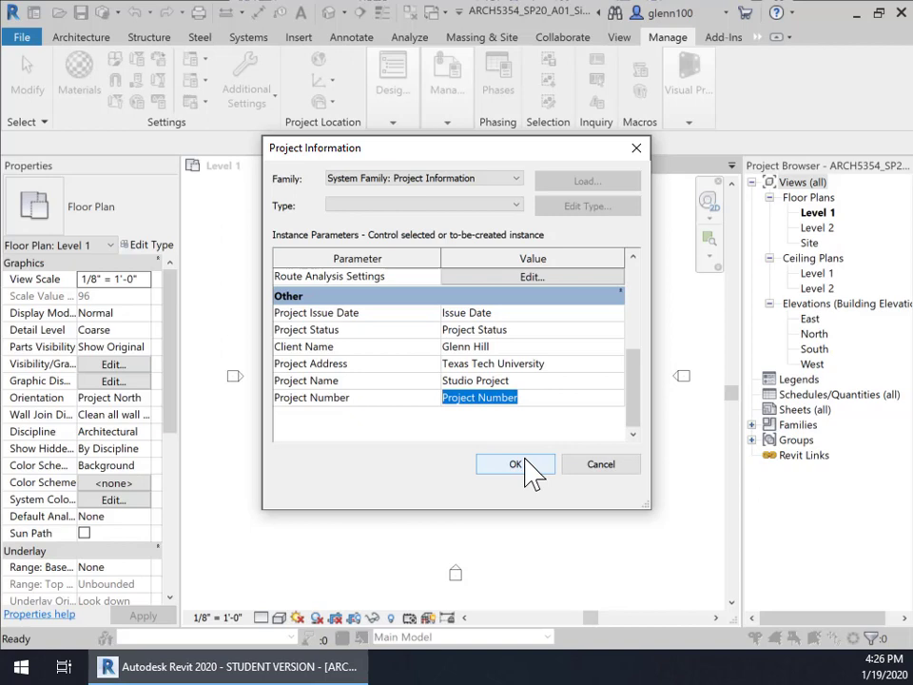
text(001)
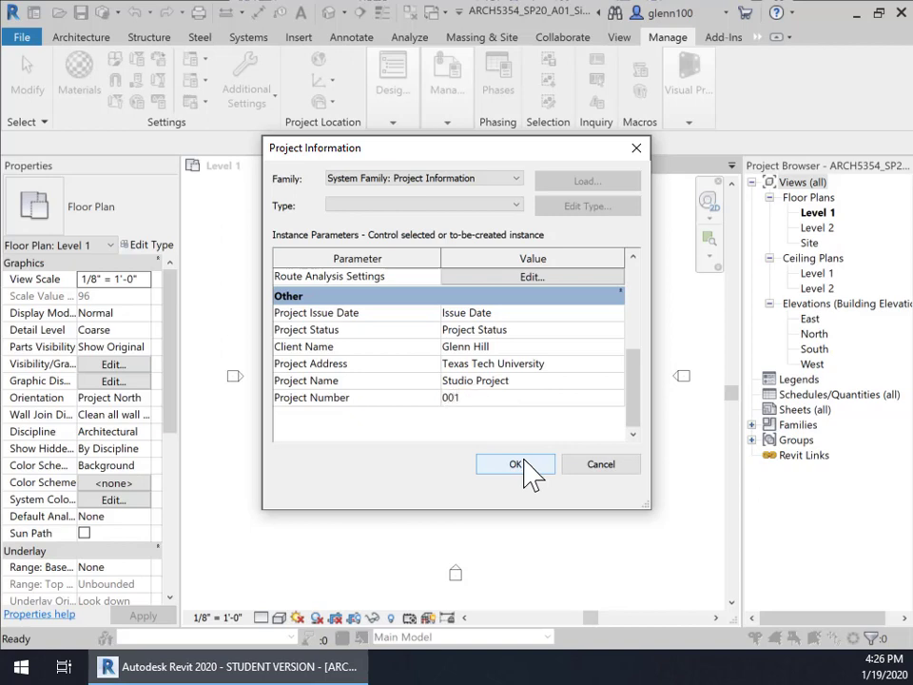
click(515, 465)
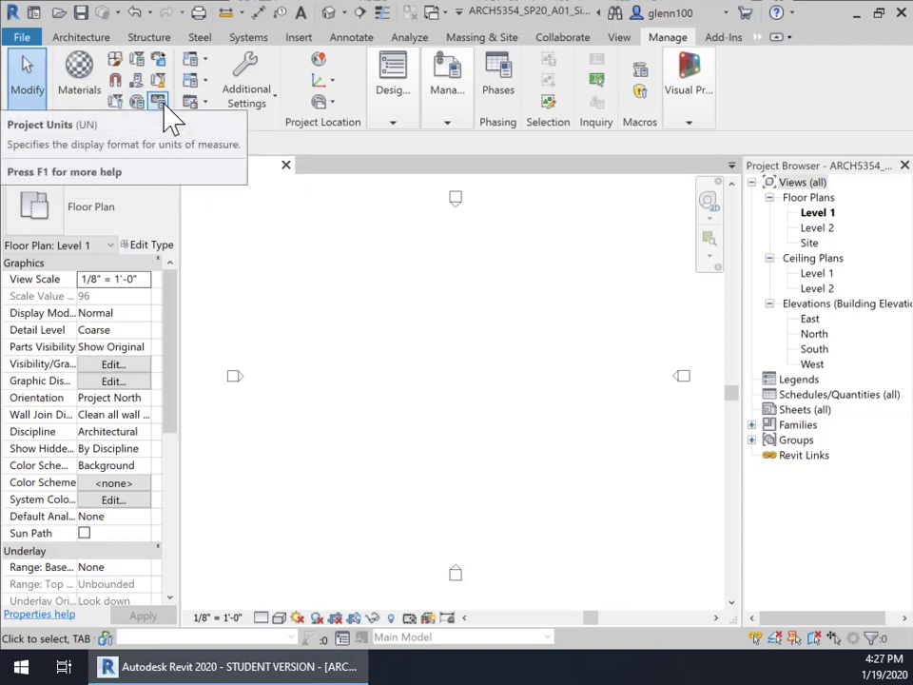
Step: Open the project location settings and enter the project address "texas tech university, civil engineering building, lubbock, Texas"
click(321, 82)
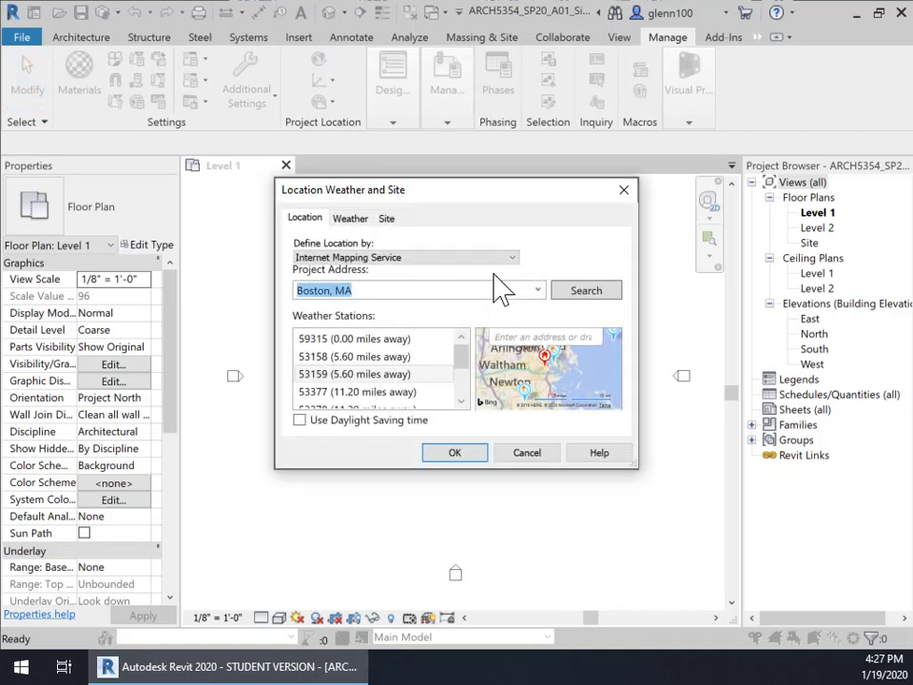
text(texas)
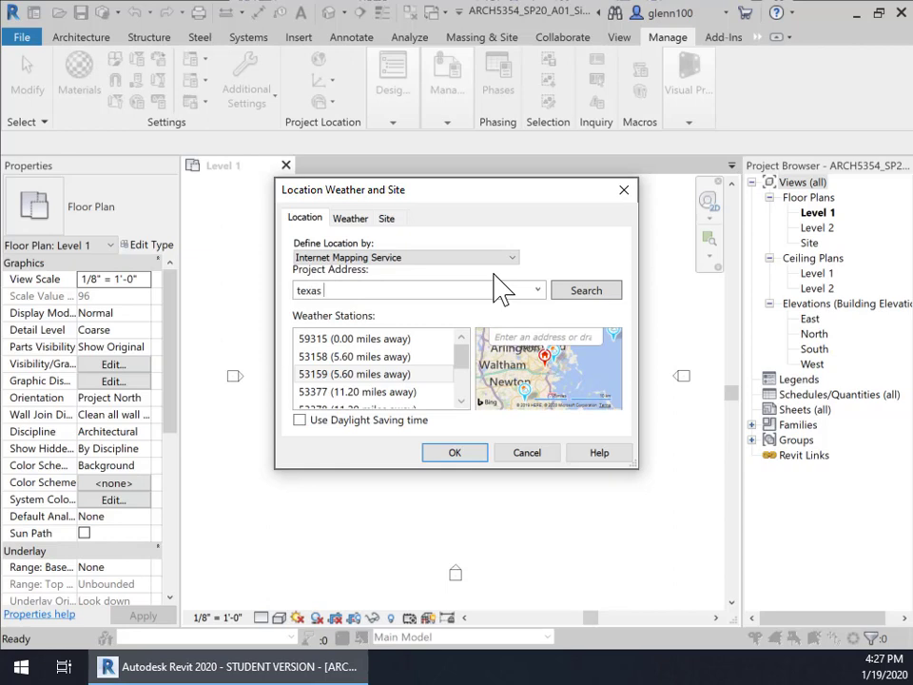
text( tech university, lubbbo)
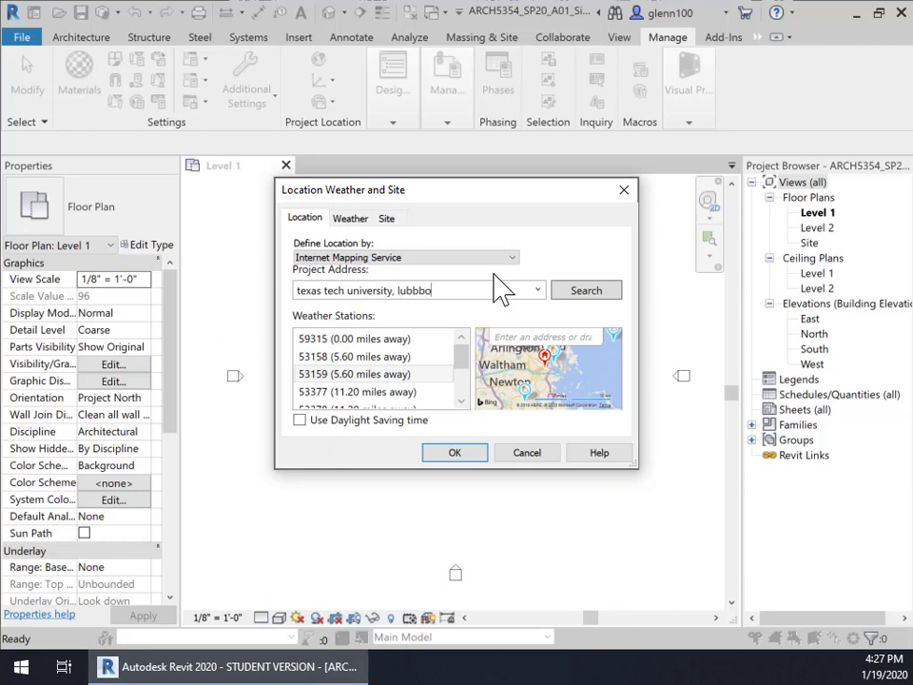
key(BackSpace)
key(BackSpace)
key(BackSpace)
key(BackSpace)
text(engineering building)
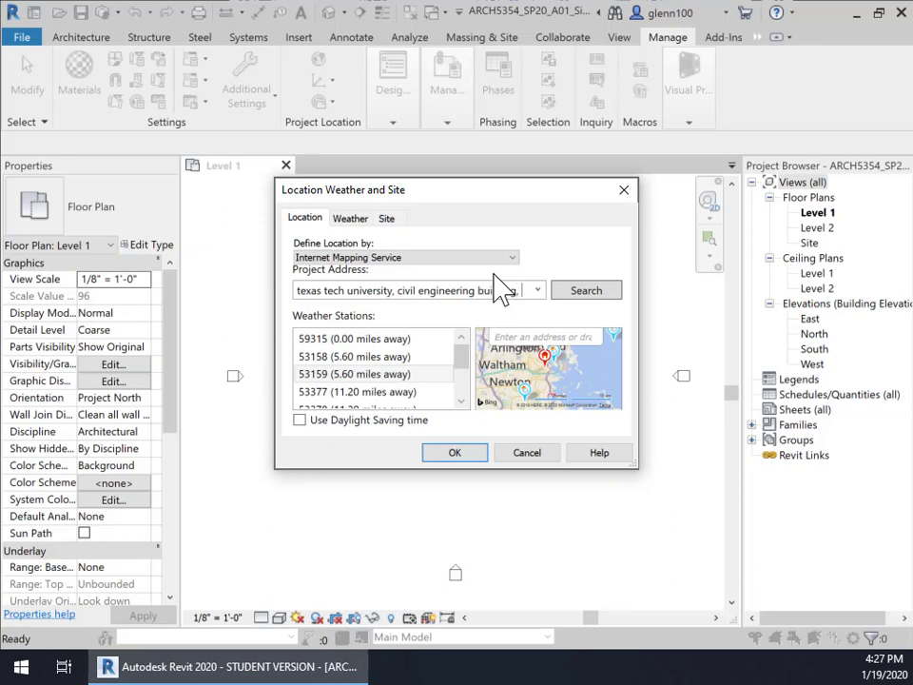
text(, lubbock)
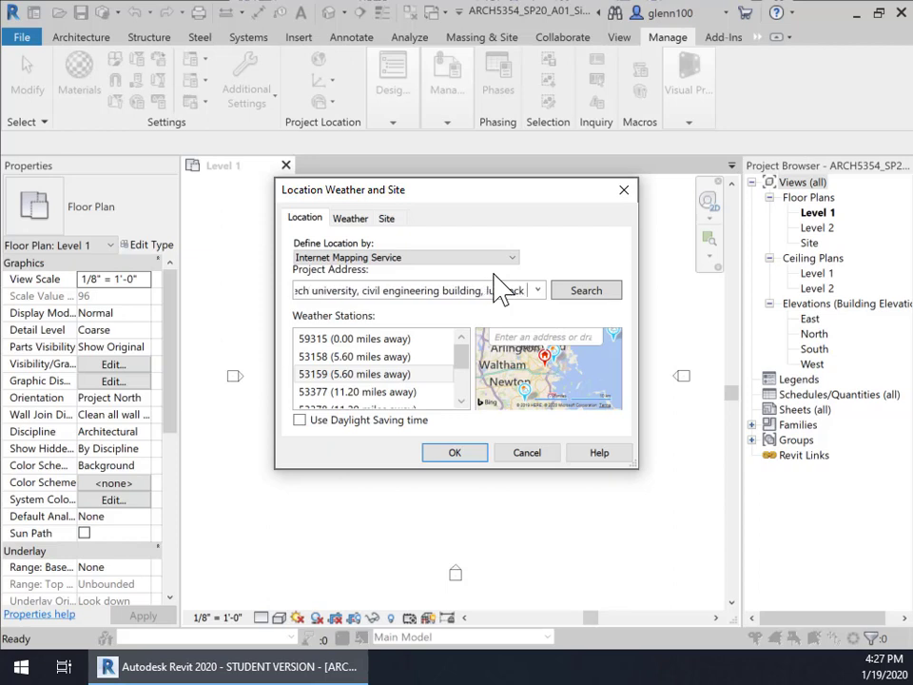
text(, Te)
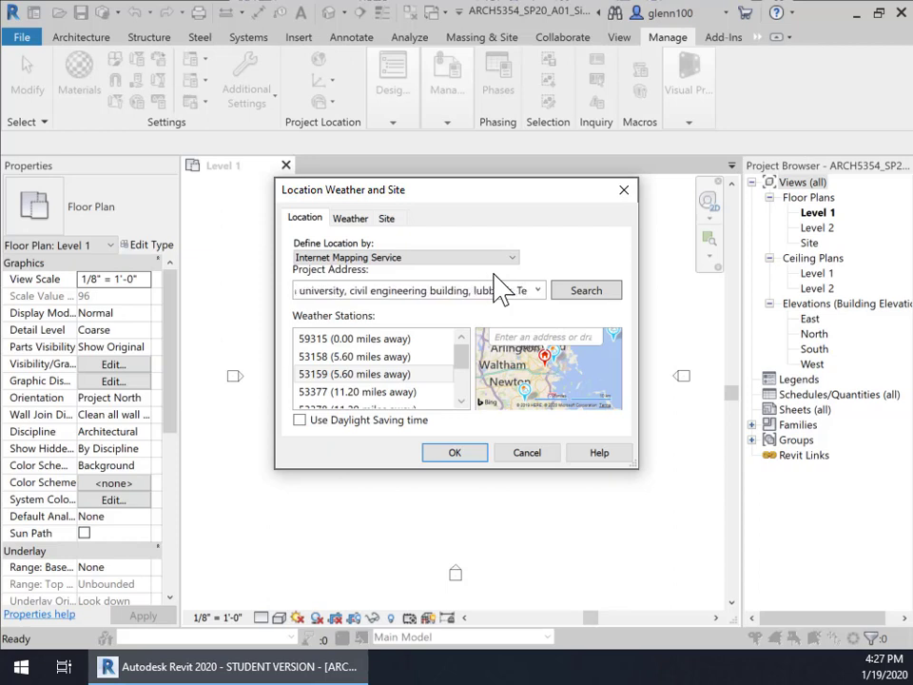
text(xas)
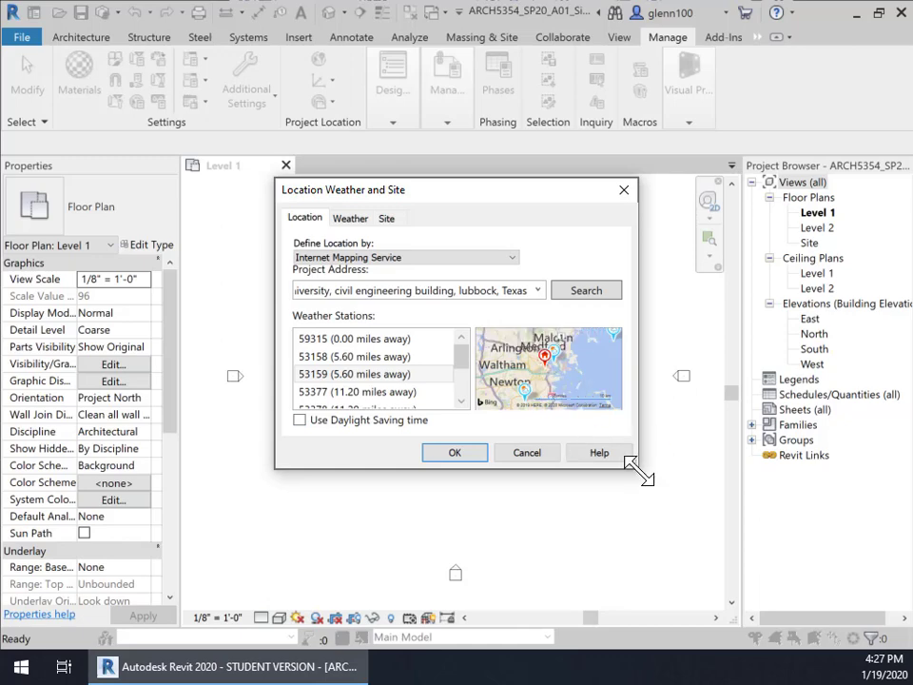
Step: Enlarge the location dialog, shorten the project address to "texas tech university, lubbock, Texas" and search for it
drag(639, 470, 820, 609)
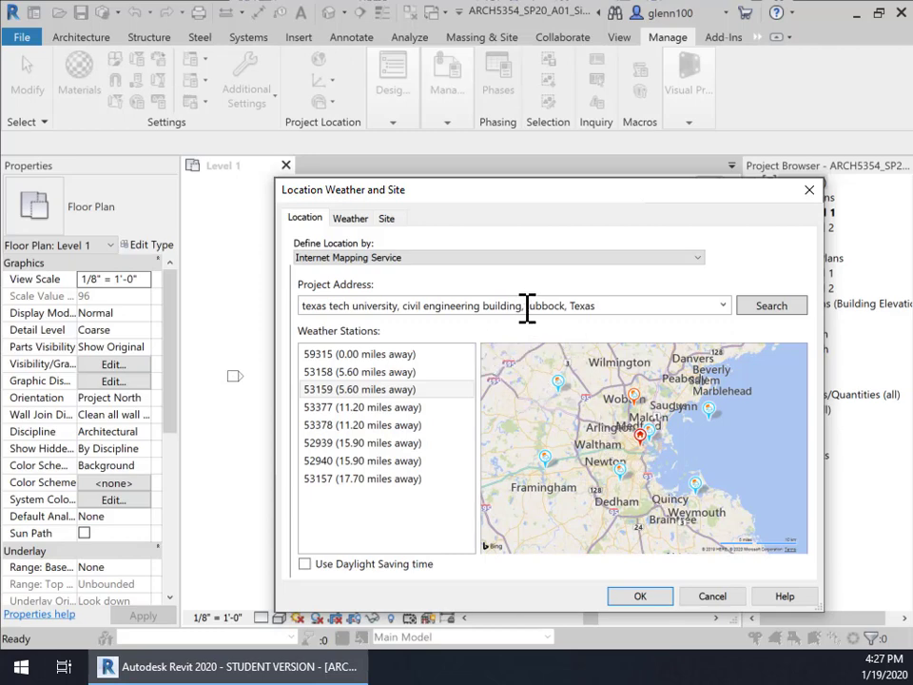
click(416, 310)
drag(436, 305, 517, 318)
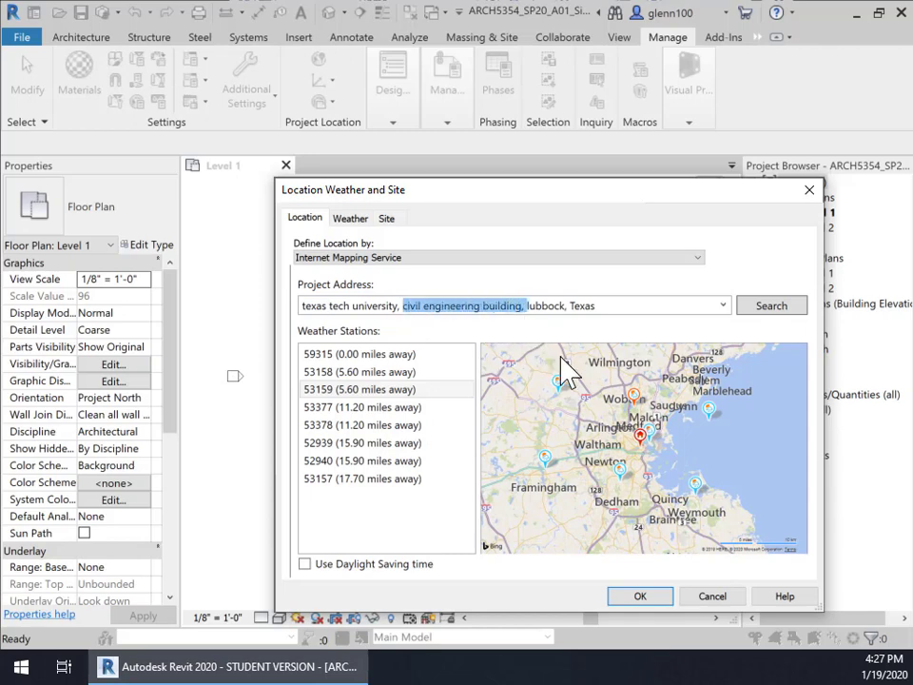
key(BackSpace)
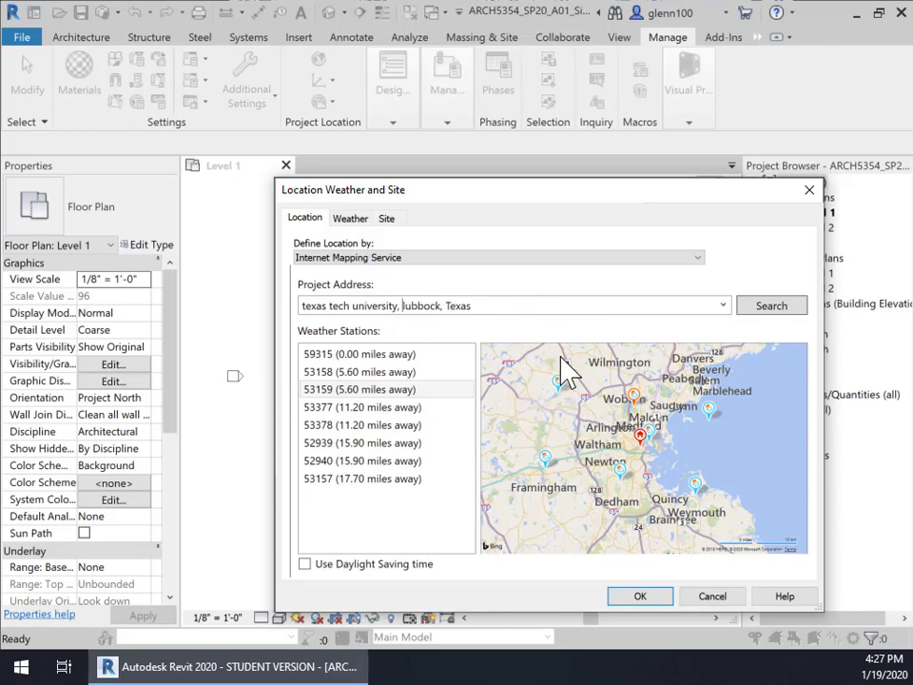
click(772, 306)
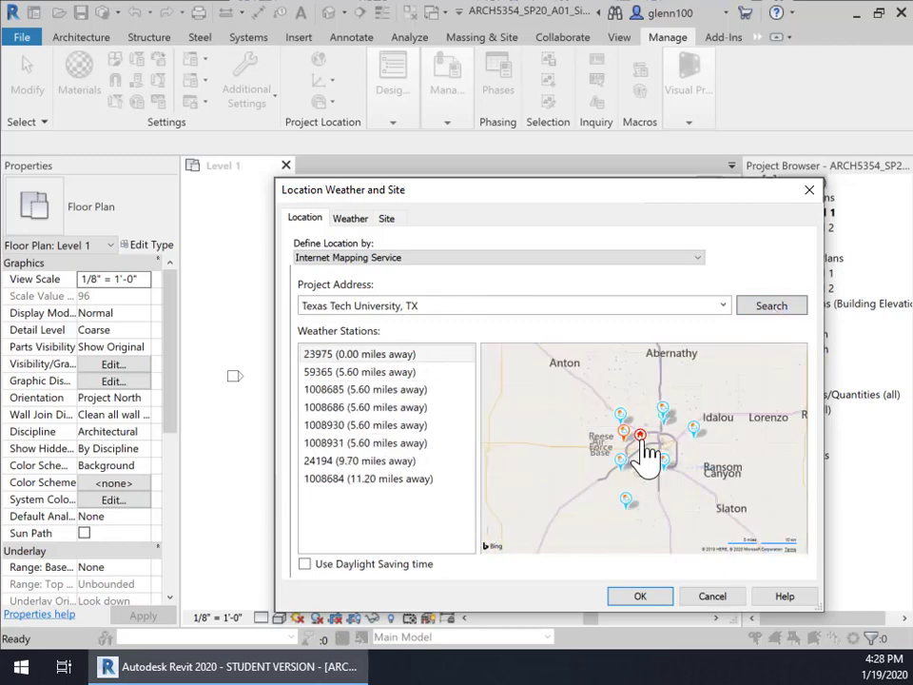
Step: Move the project location marker northeast on the map, onto the campus just southeast of Marsha Sharp Fwy
scroll(638, 440, up, 5)
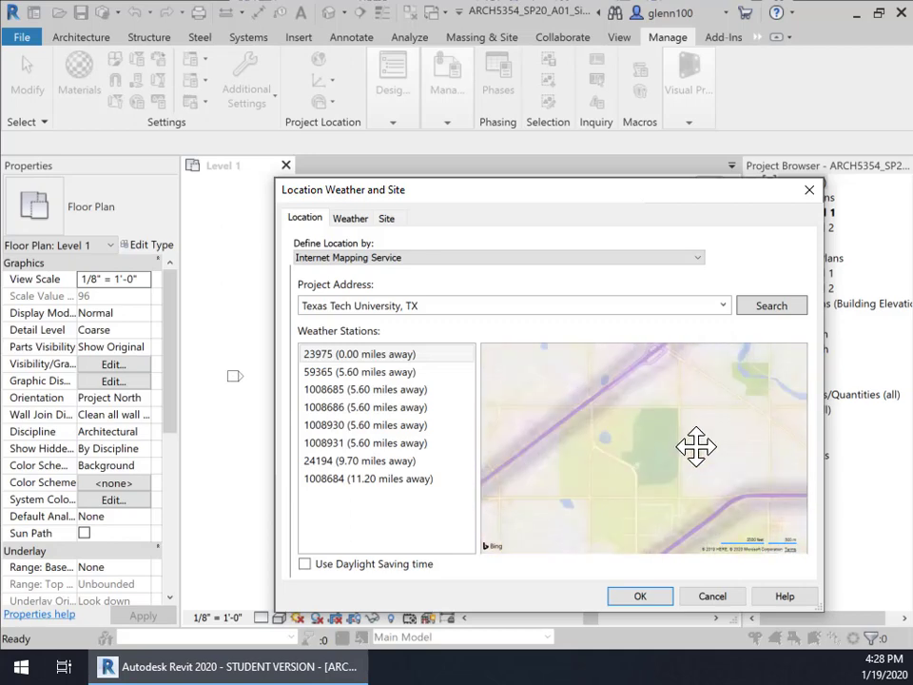
drag(691, 449, 598, 362)
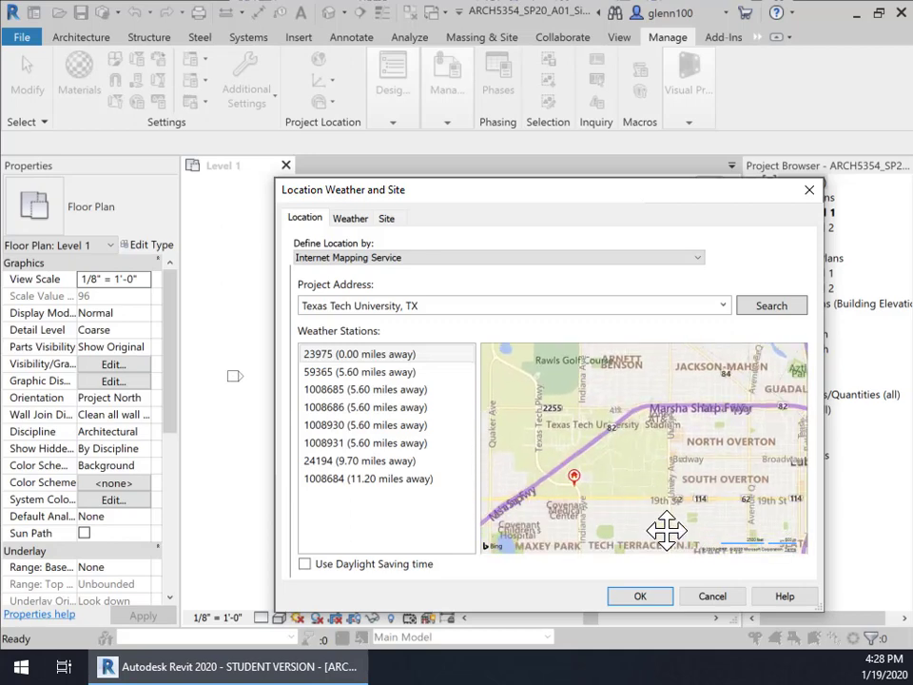
mouse_move(576, 480)
drag(578, 490, 646, 465)
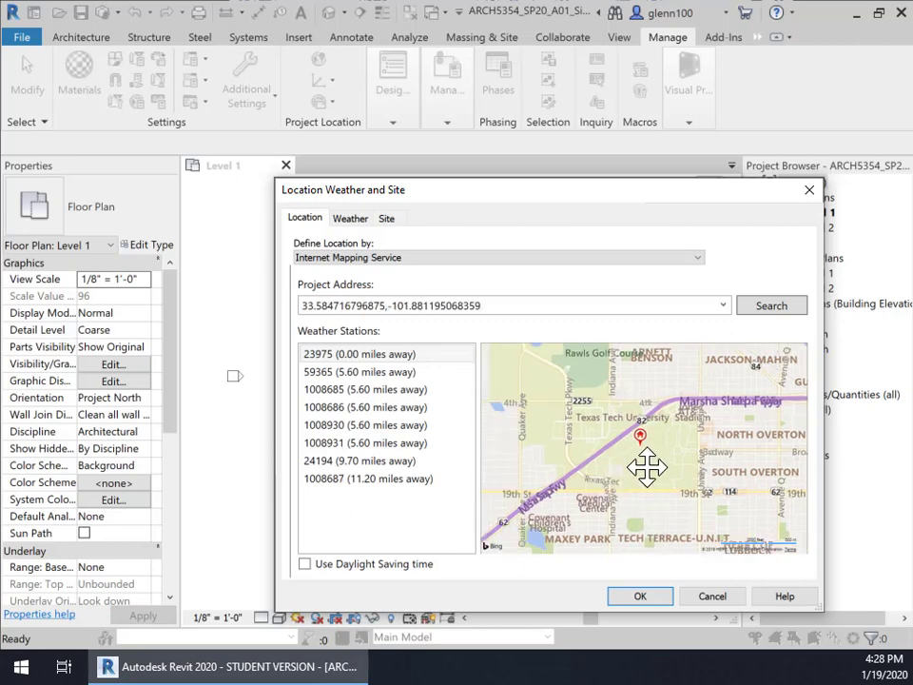
Step: Move the project location marker east across campus to the block between Boston Ave and Akron Ave, near Main St
scroll(646, 465, up, 4)
scroll(642, 463, down, 3)
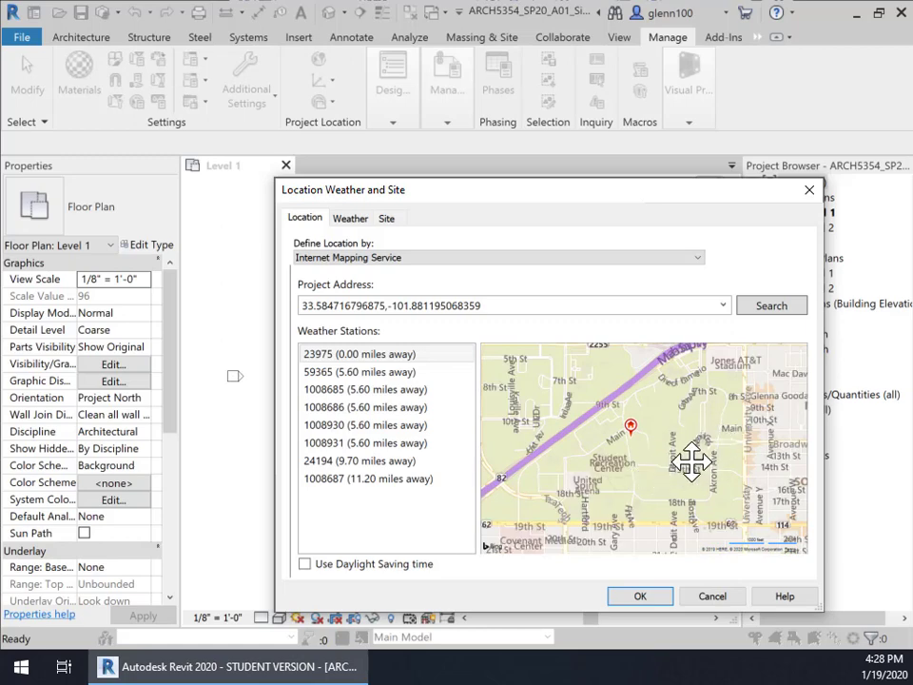
drag(689, 465, 602, 447)
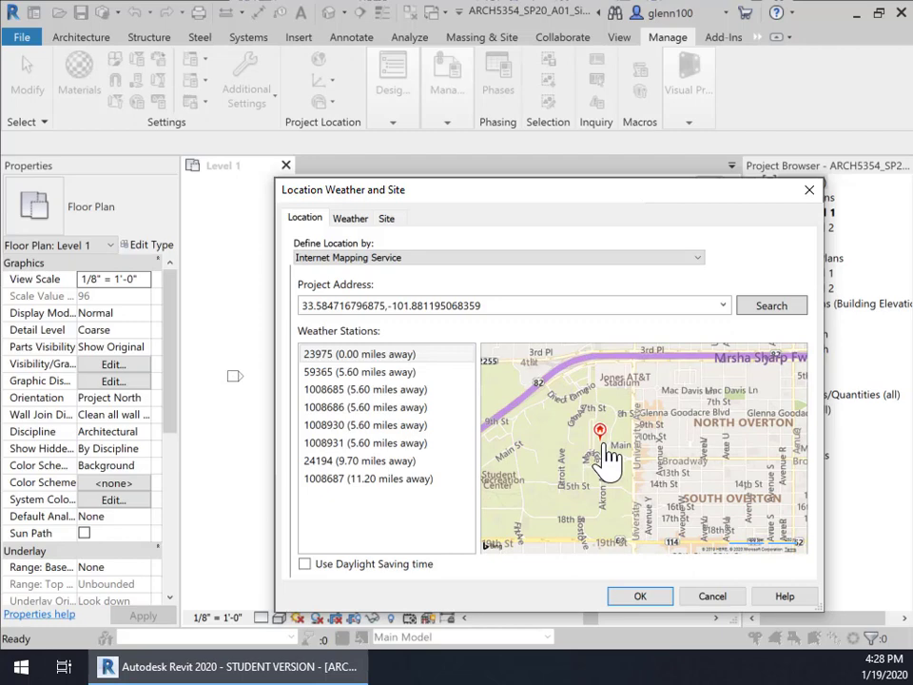
drag(601, 446, 604, 445)
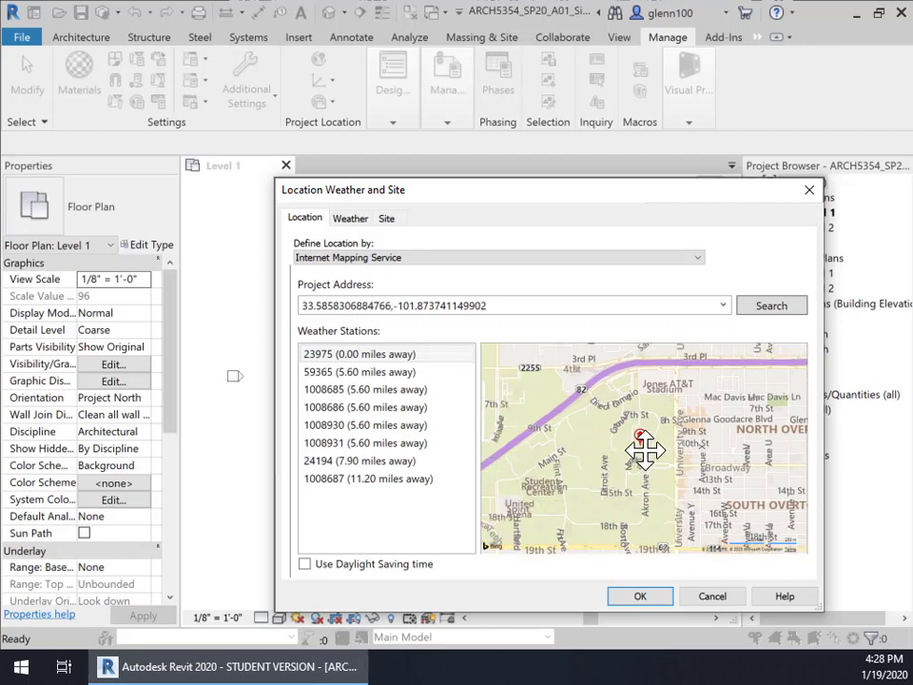
Step: Place the project location marker on the Civil & Agricultural Engineering building and accept the location
scroll(647, 452, up, 3)
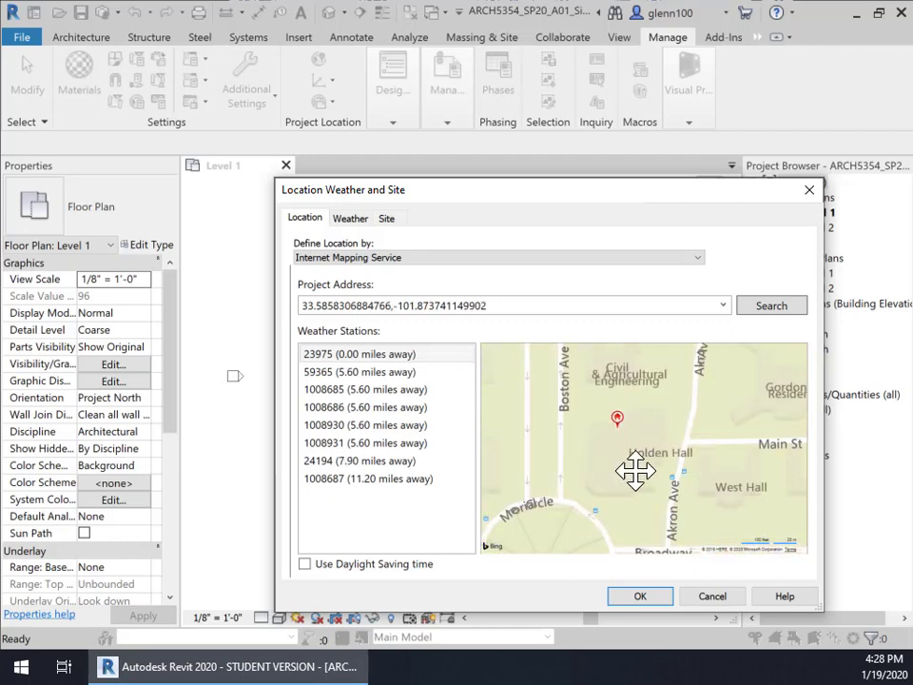
drag(642, 453, 610, 468)
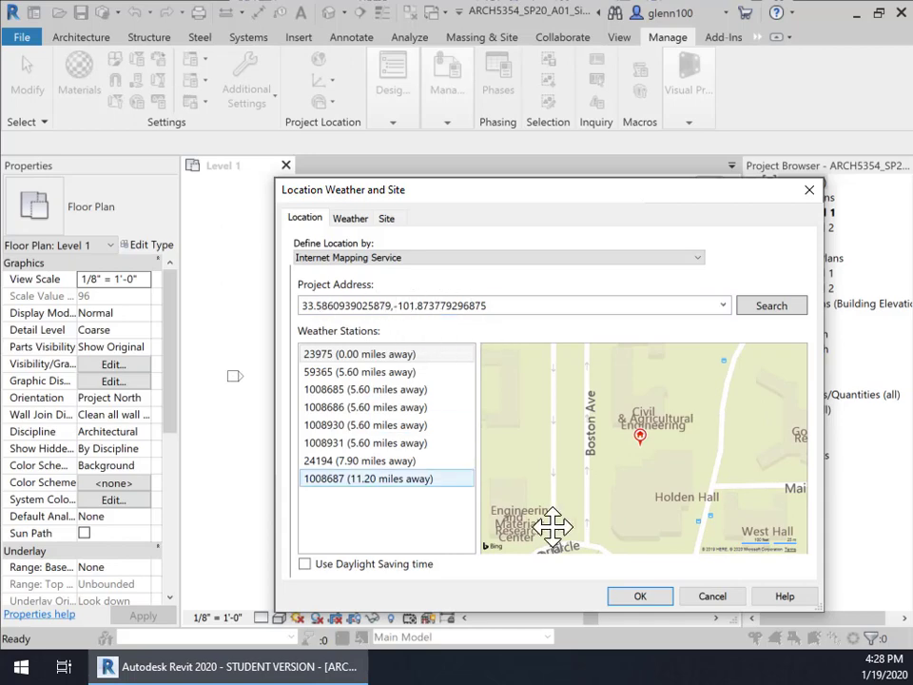
click(640, 596)
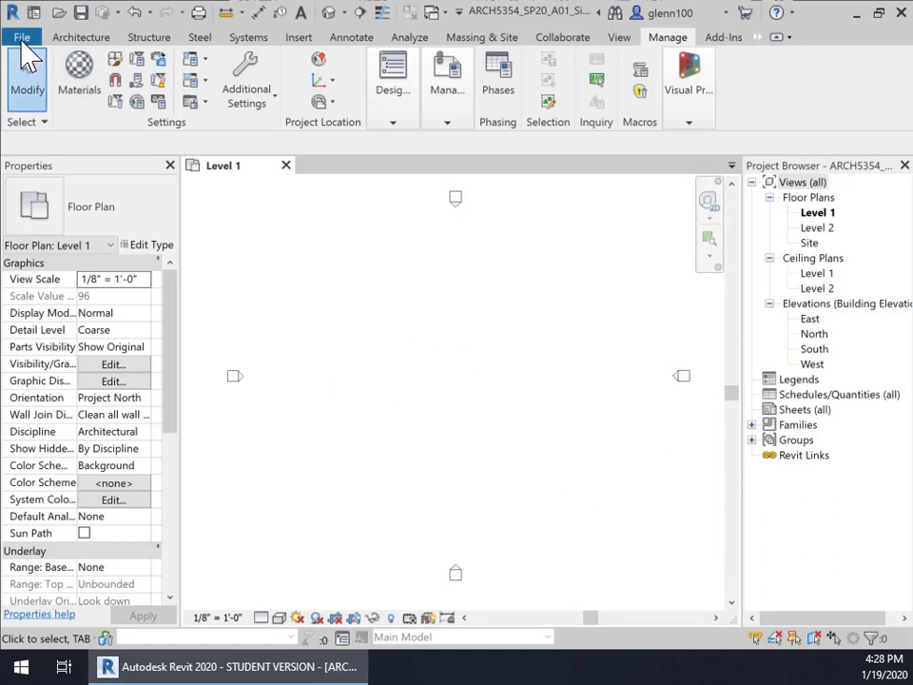
Step: Save the site model project under its existing file name
click(23, 38)
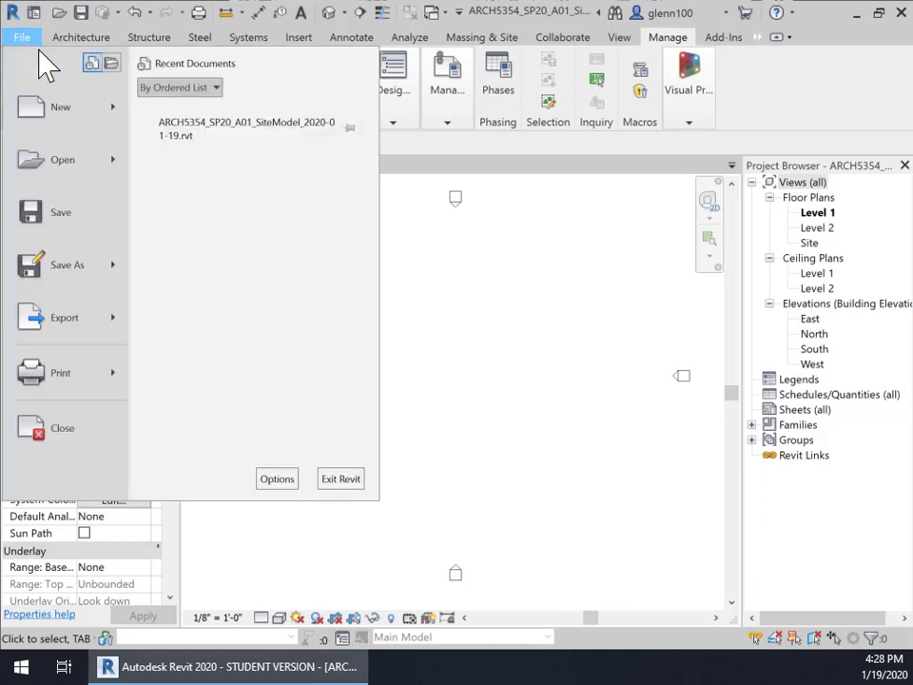
click(61, 217)
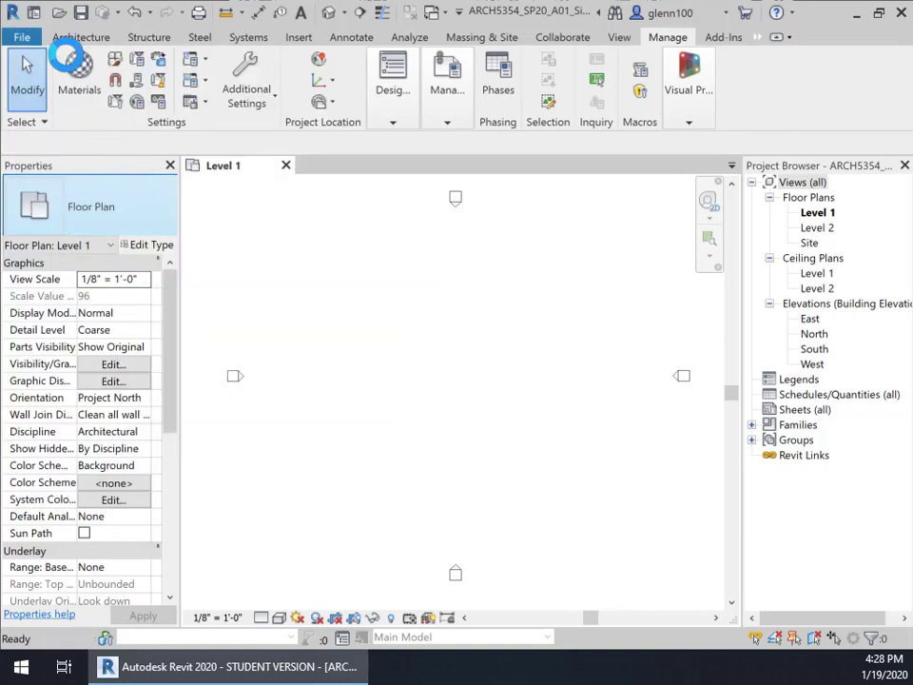